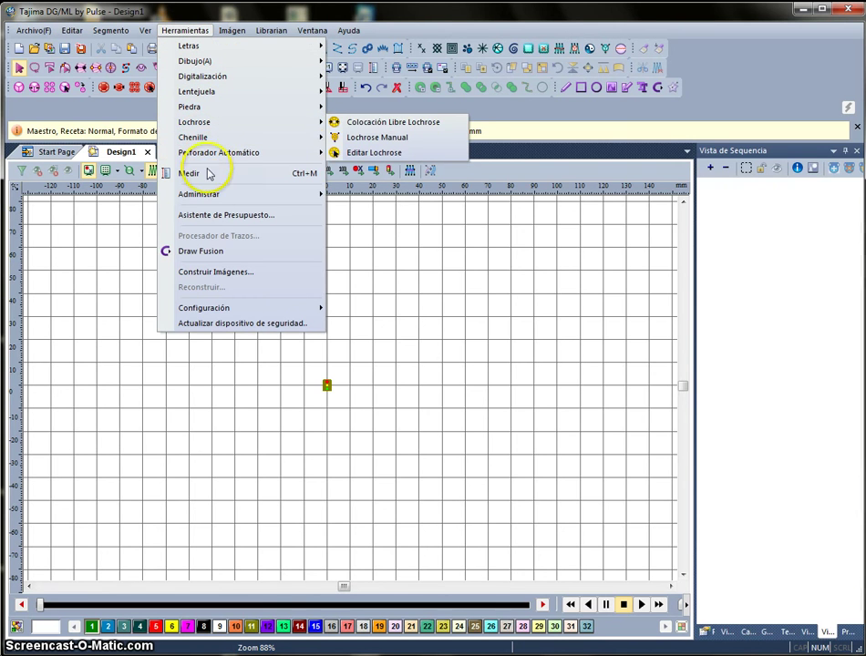
Step: Create a new programmed pattern (Patrones Programados) and move its settings dialog to the canvas's lower-left corner
mouse_move(233, 197)
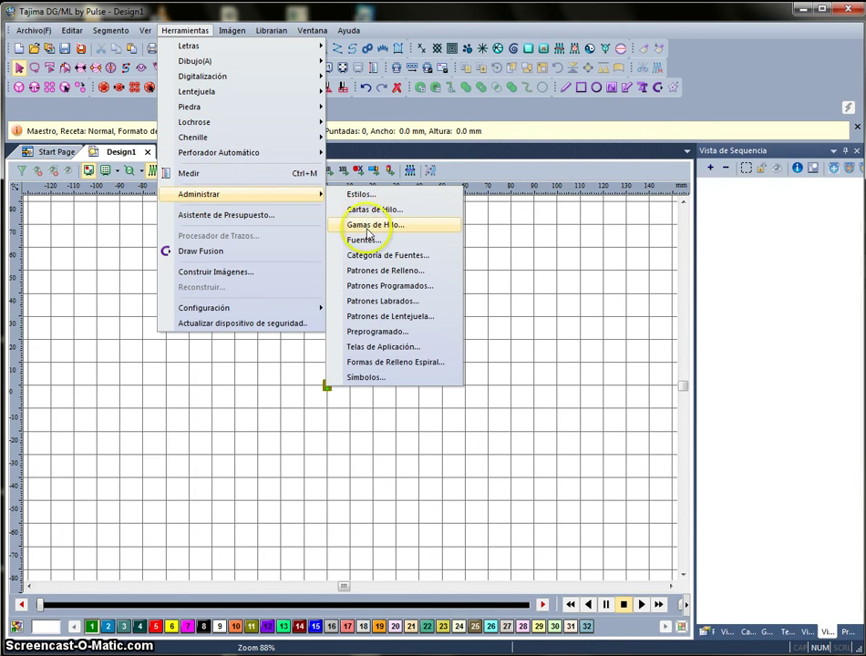
click(372, 288)
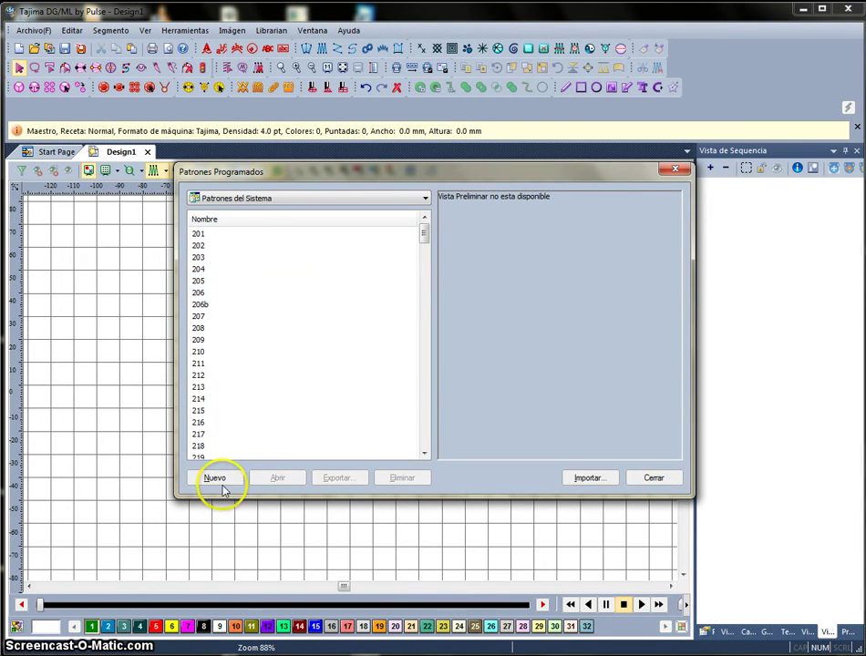
click(217, 479)
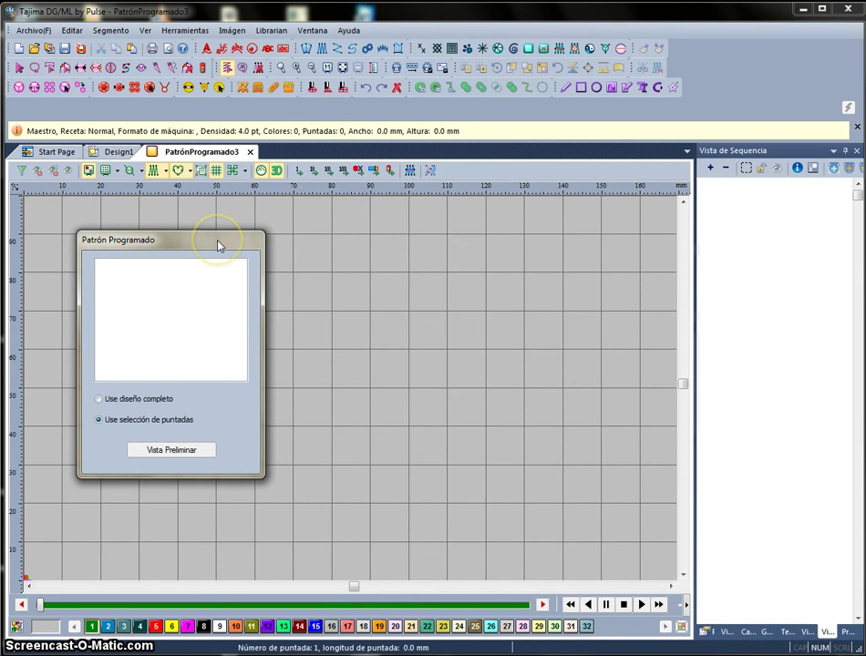
drag(220, 245, 167, 345)
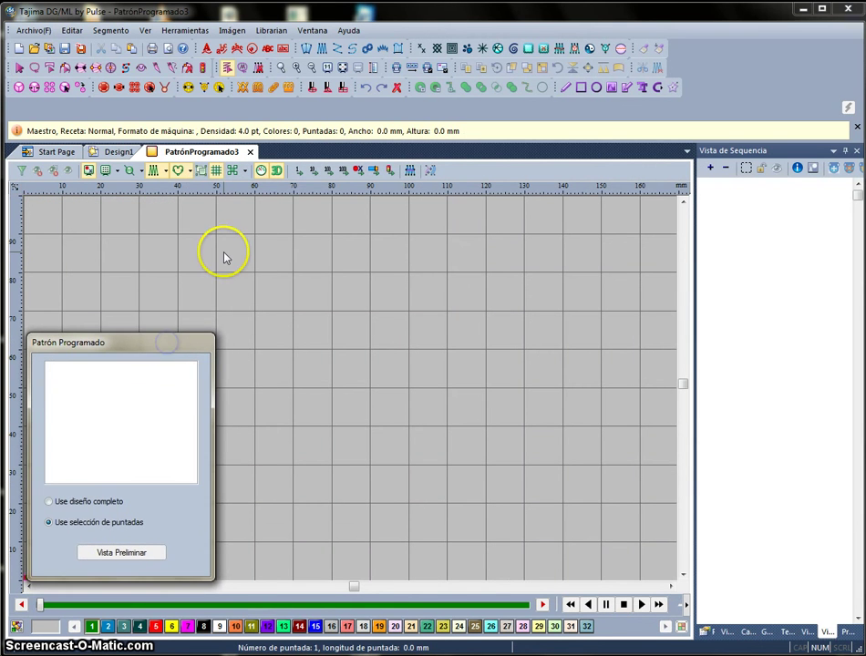
Step: Load the CURVA image from Mis imágenes as the tracing background
click(235, 35)
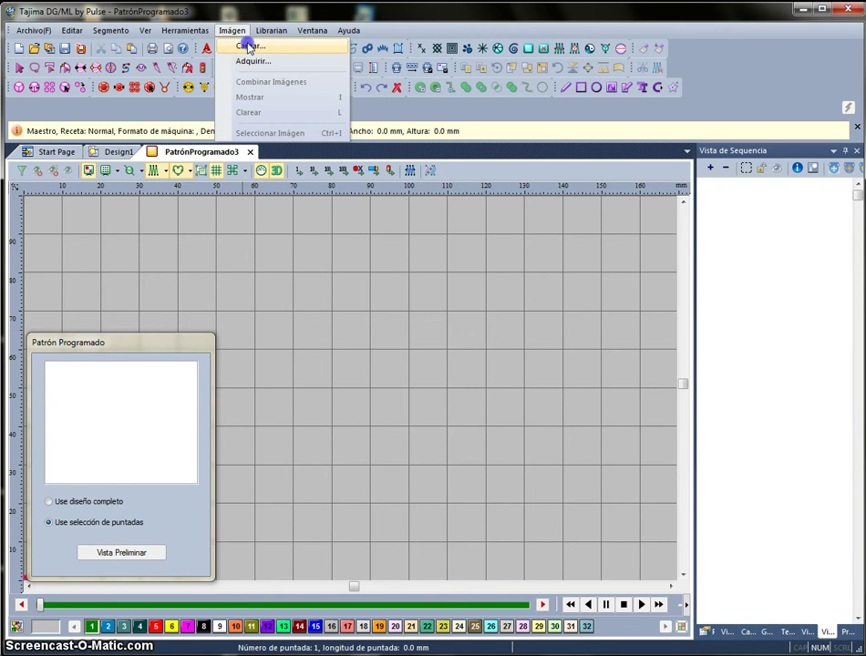
click(248, 46)
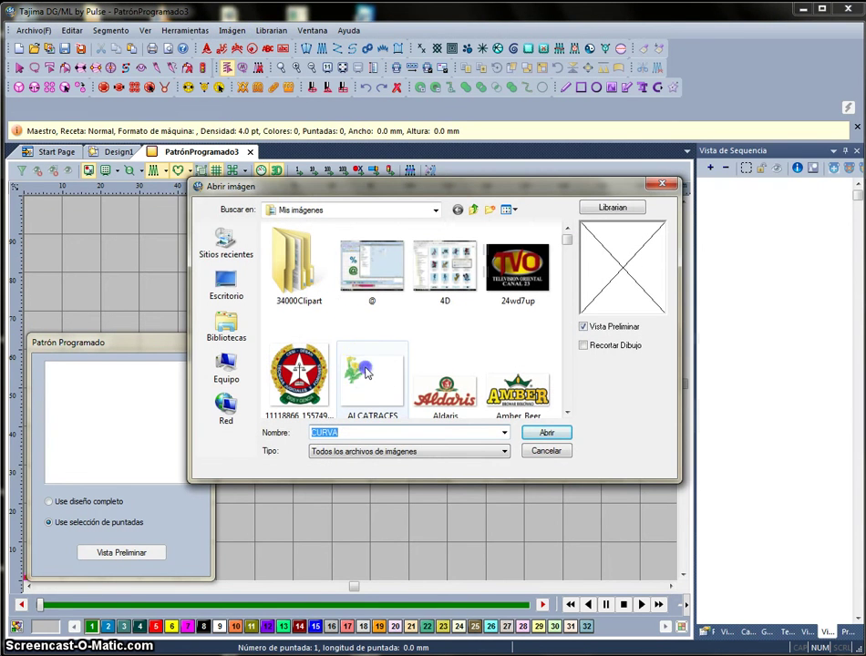
click(372, 361)
drag(568, 242, 576, 293)
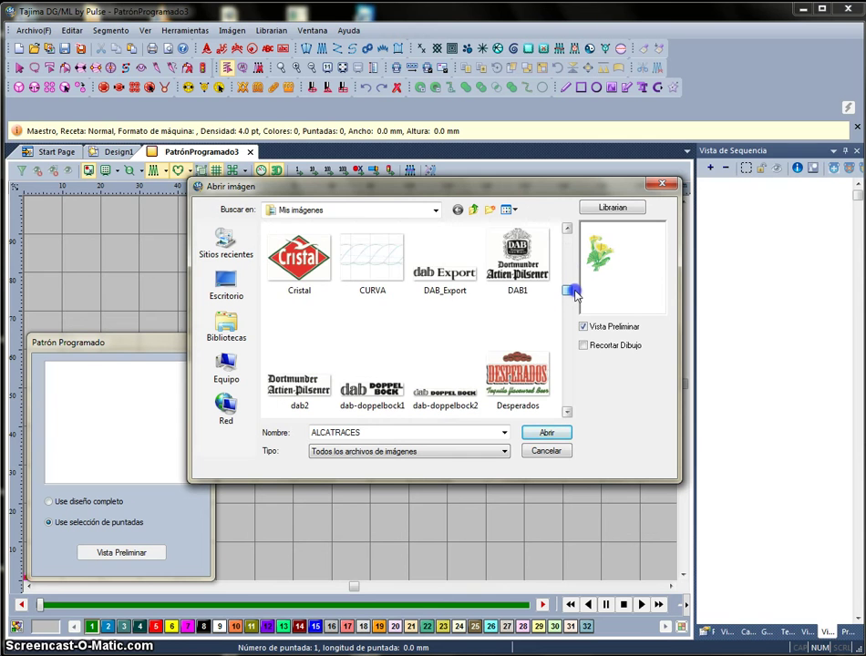
click(395, 270)
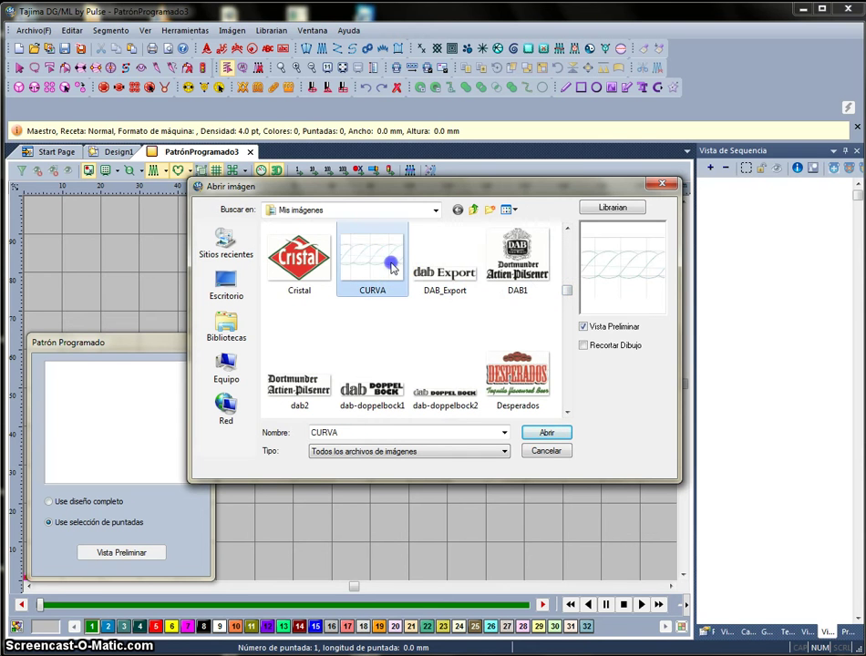
click(559, 434)
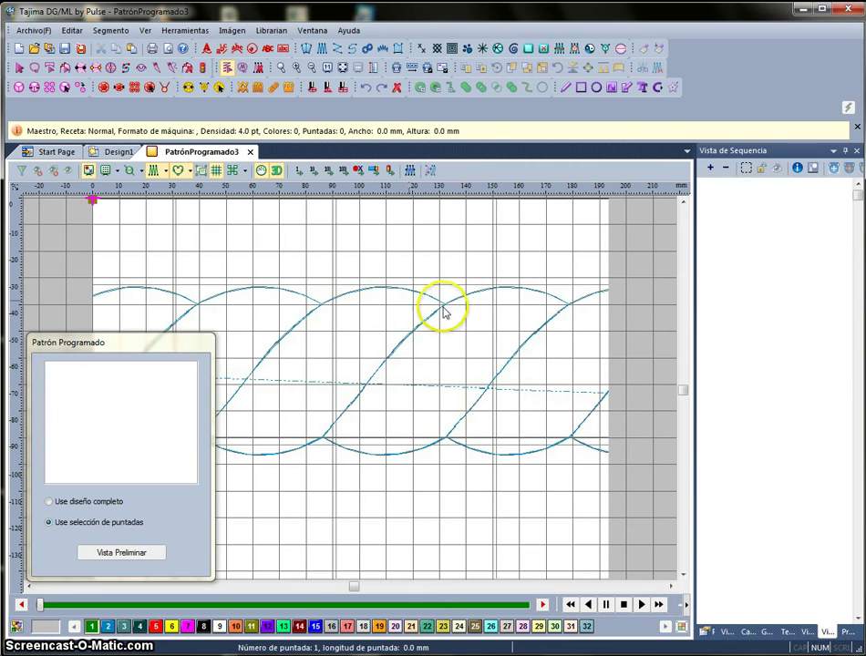
Step: Select the background rope image and scale it down to about 98 mm wide
click(239, 30)
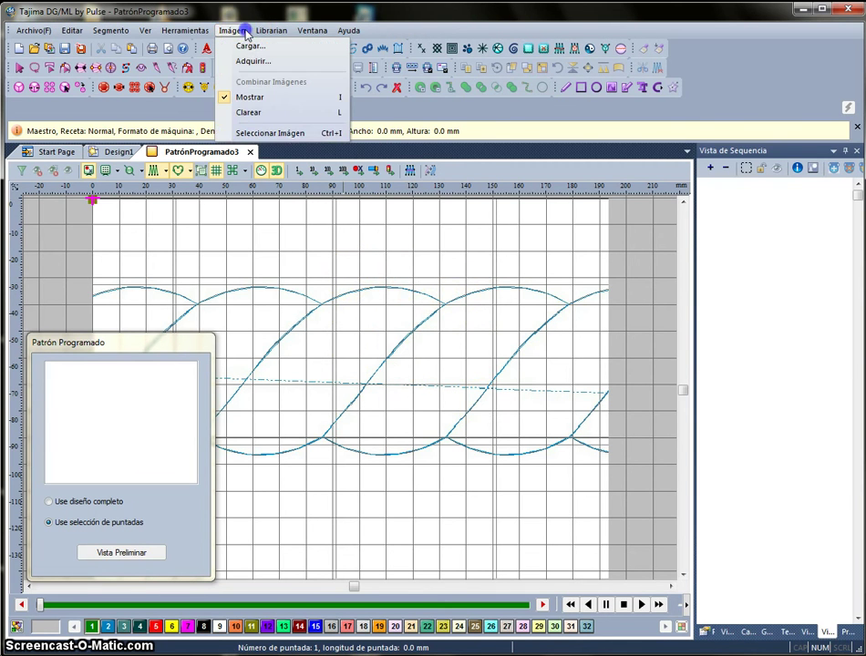
click(270, 134)
click(356, 304)
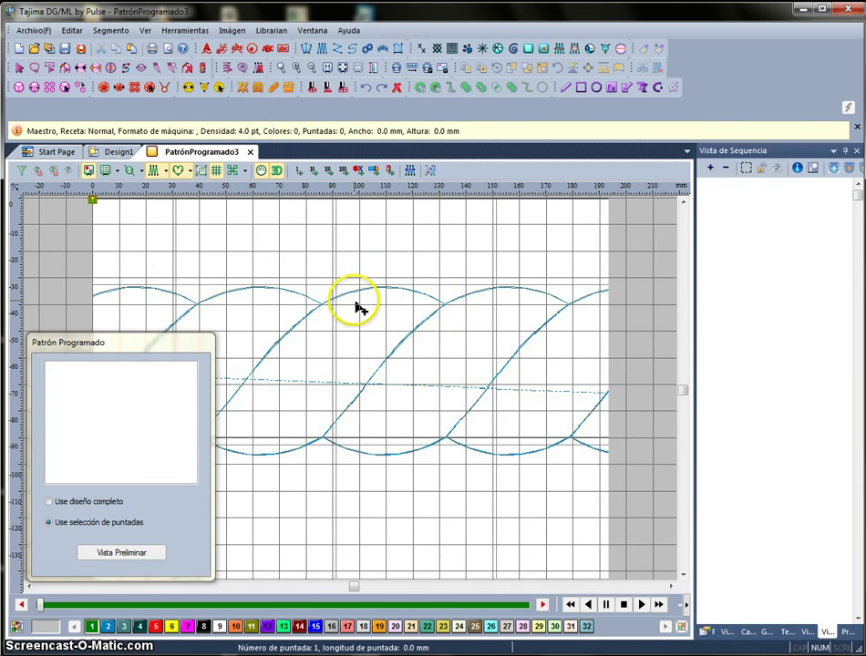
right_click(353, 304)
click(383, 340)
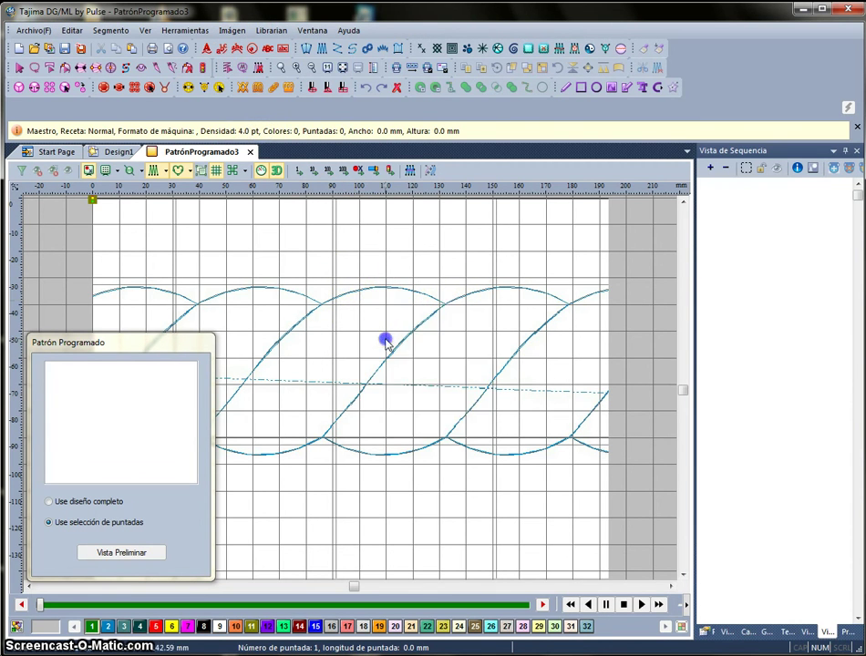
drag(377, 340, 373, 366)
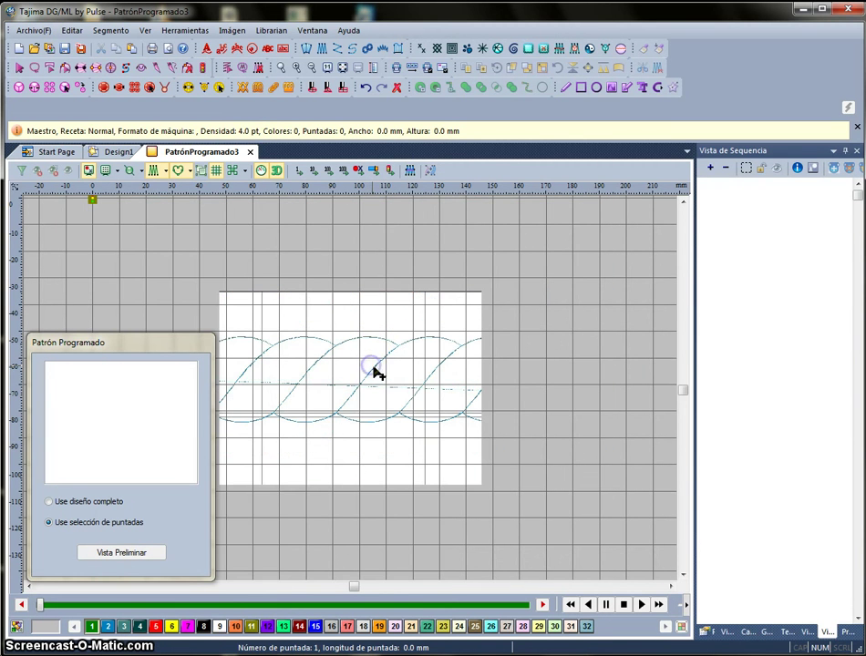
Step: Resize the rope image again, reducing it to about 81 mm wide
scroll(375, 372, up, 2)
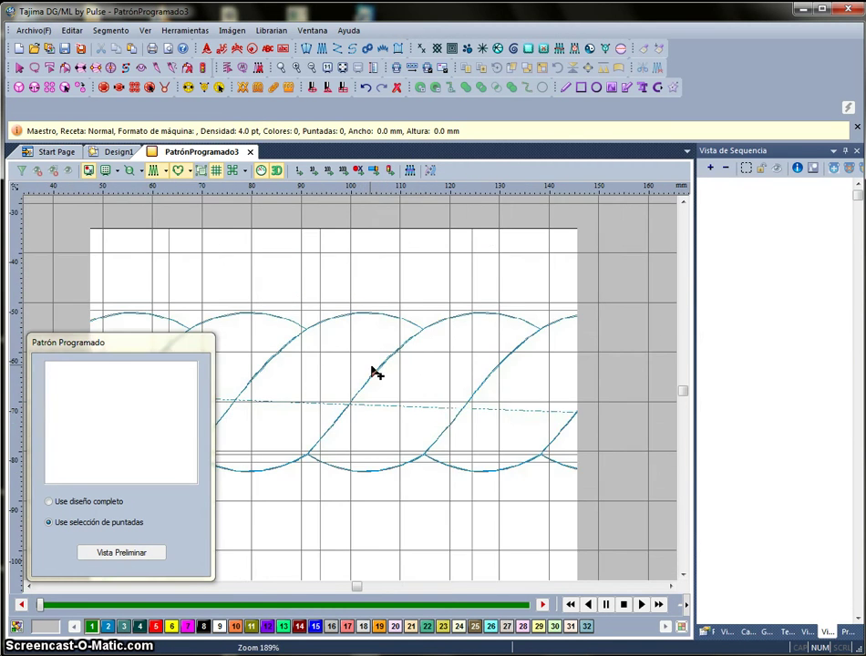
right_click(372, 363)
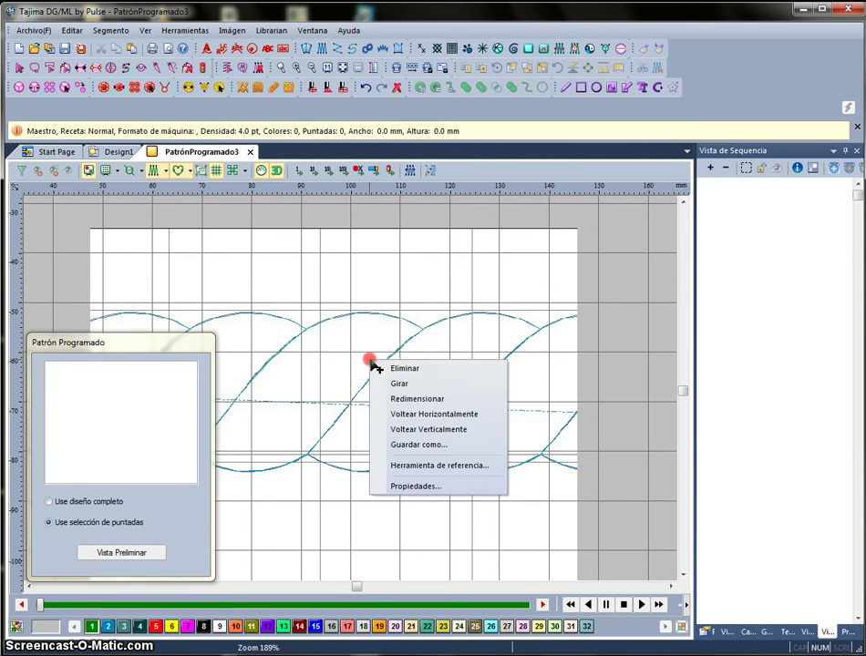
click(376, 366)
right_click(376, 363)
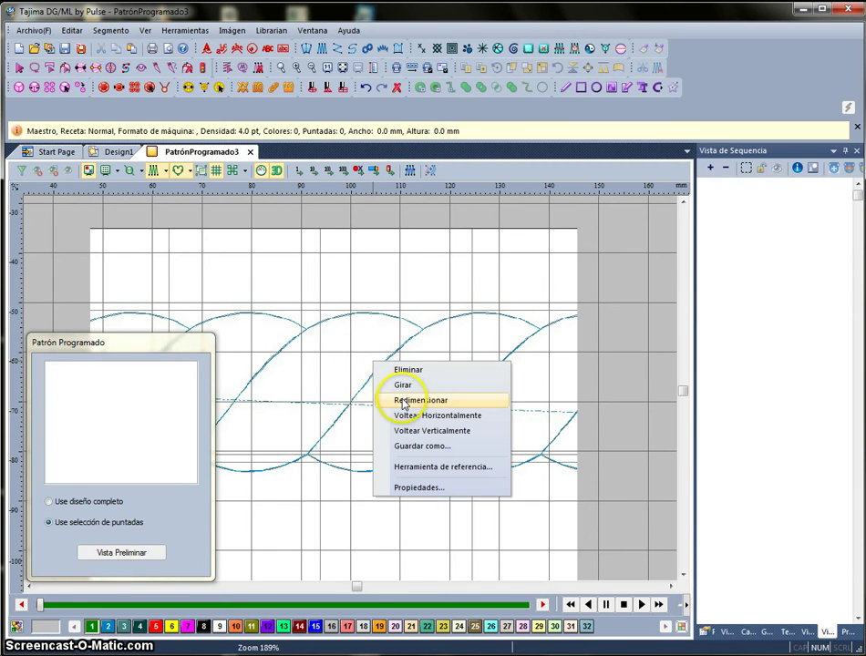
click(396, 400)
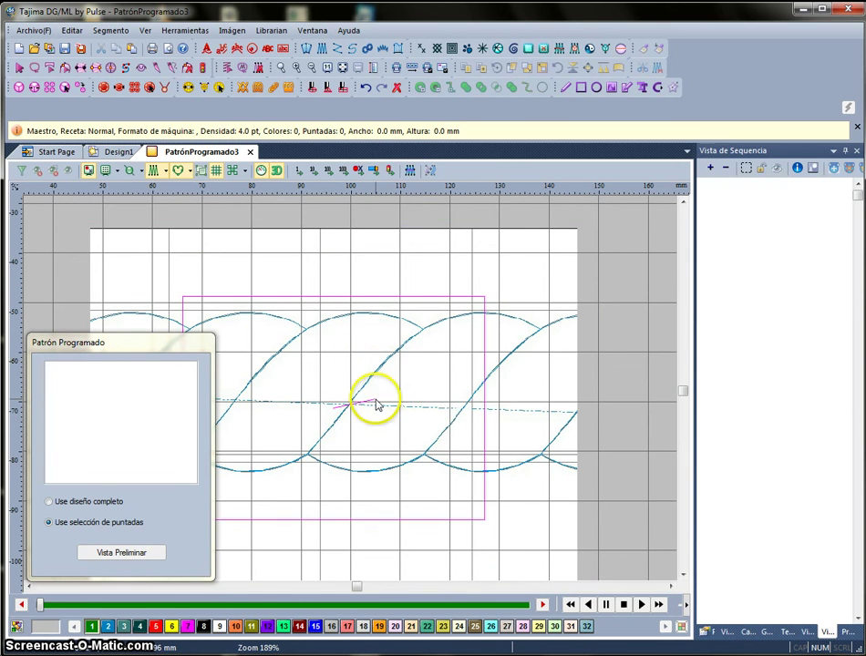
click(390, 403)
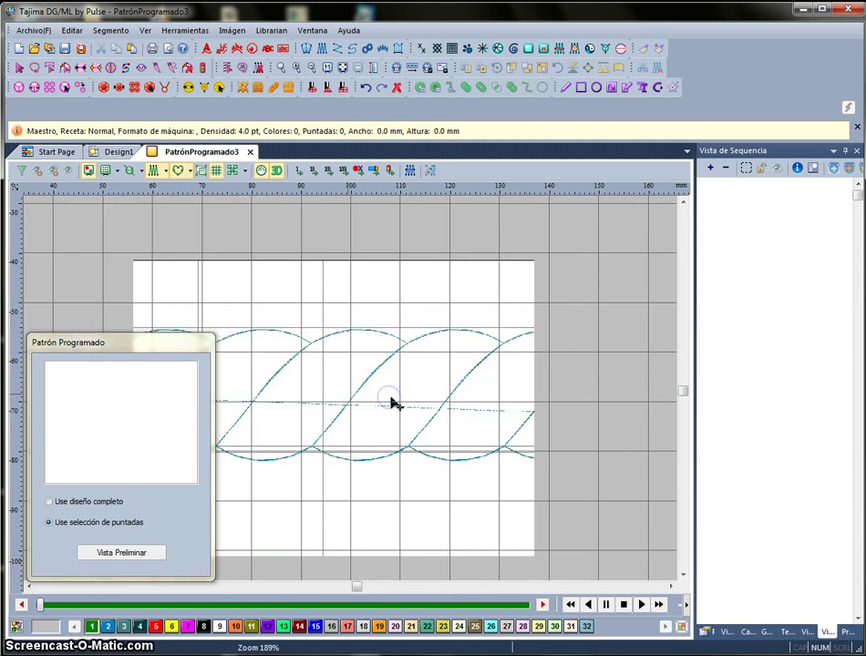
Step: Move the rope image up and to the right so its left edge lies at about 70 mm on the horizontal ruler
scroll(325, 386, up, 3)
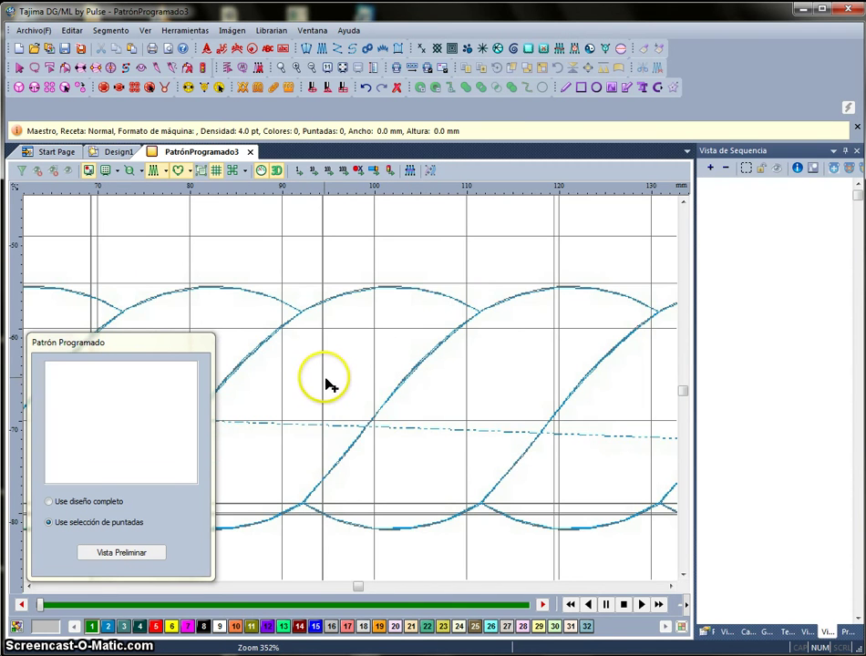
click(345, 369)
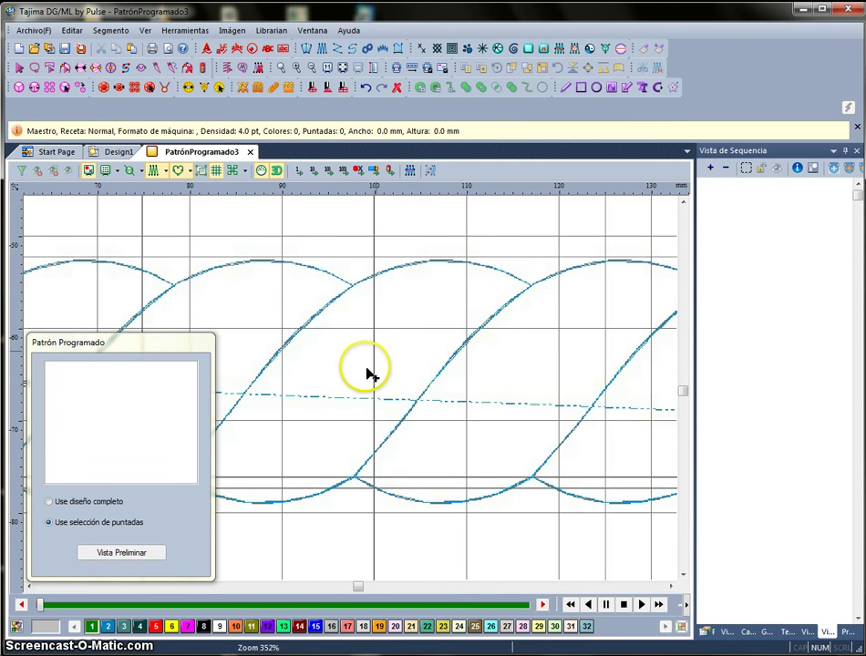
click(398, 341)
click(404, 352)
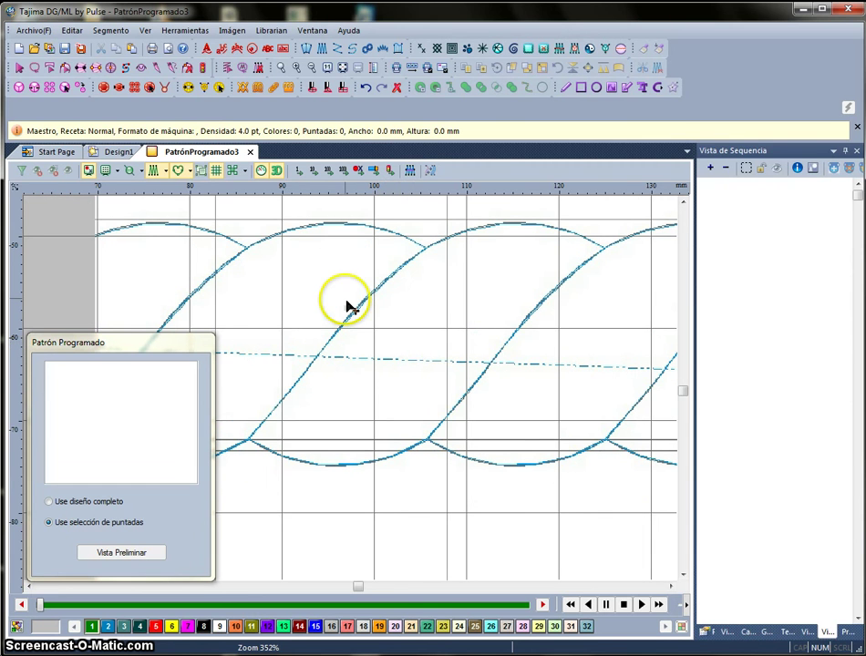
Step: Start a Pespunte run-stitch path at the lower cusp near 86 mm, tracing the diagonal and upper arc to the upper cusp near 125 mm
click(353, 51)
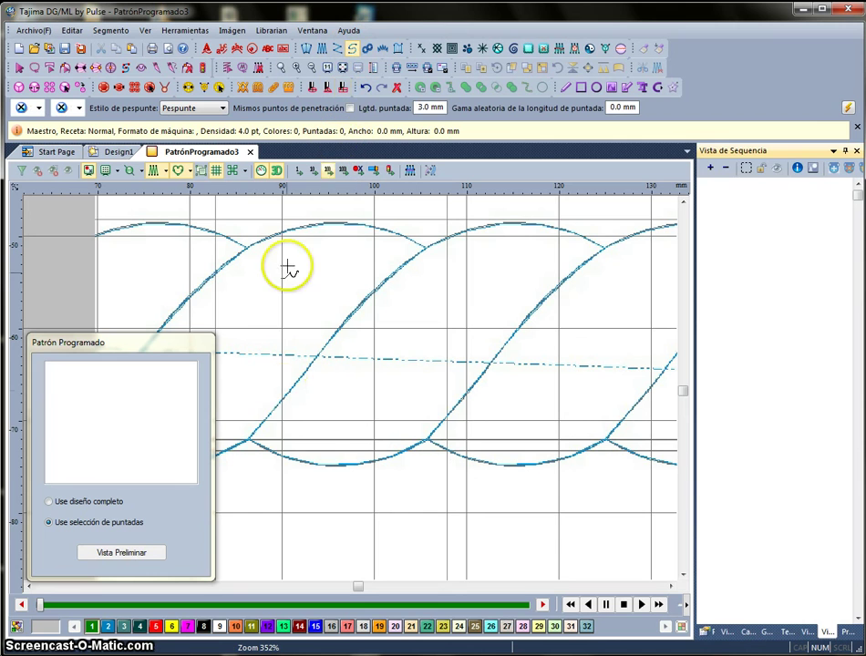
click(248, 441)
click(266, 417)
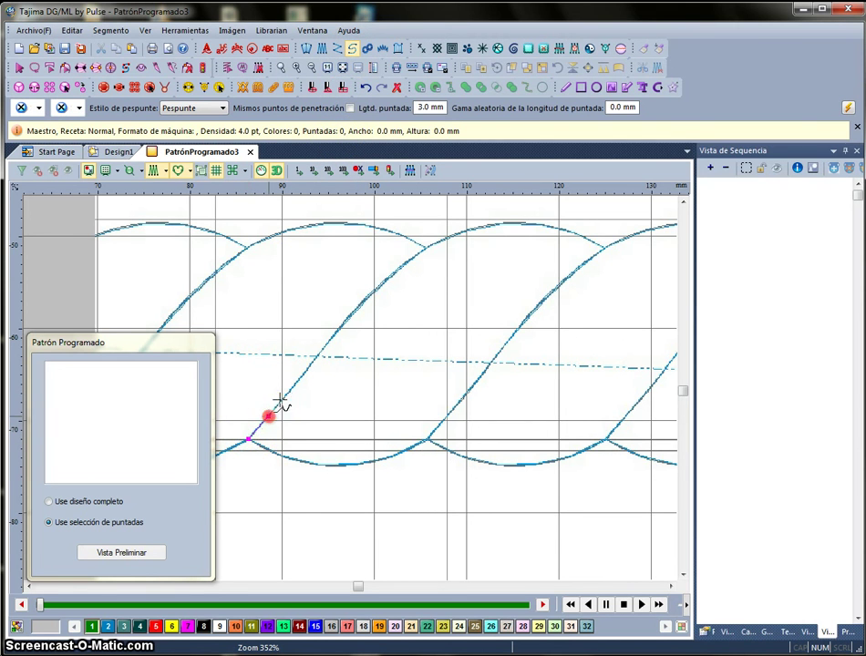
click(292, 390)
click(322, 352)
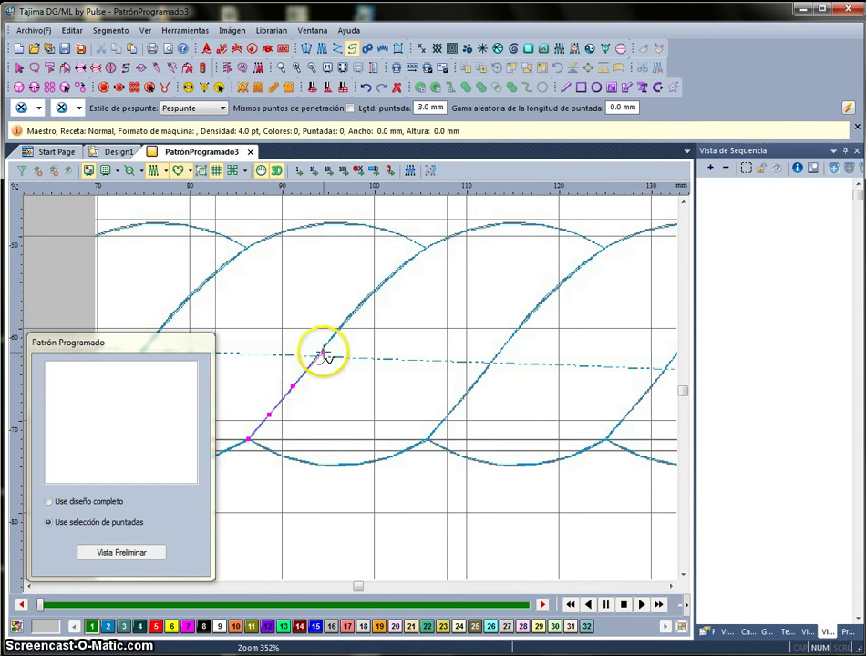
click(353, 311)
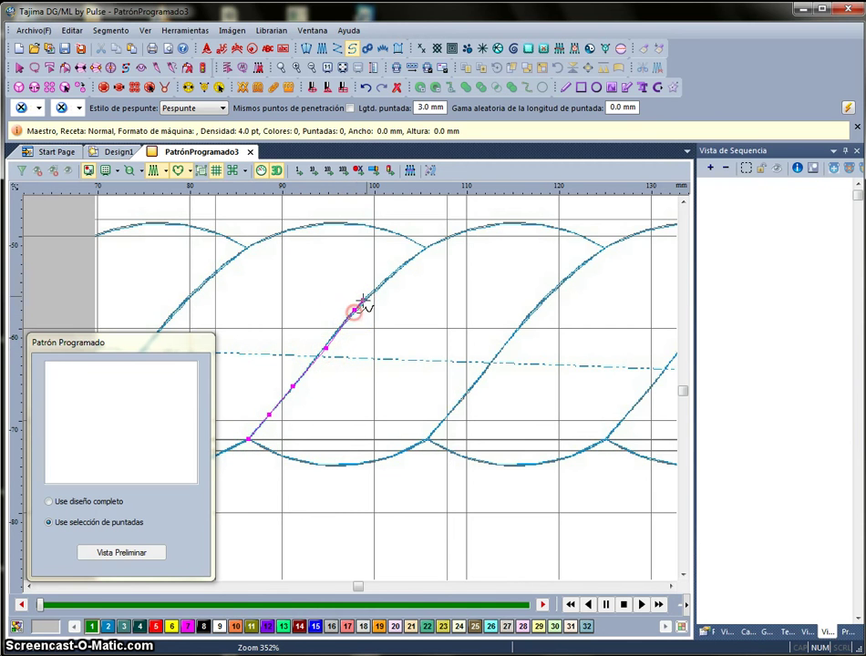
click(395, 271)
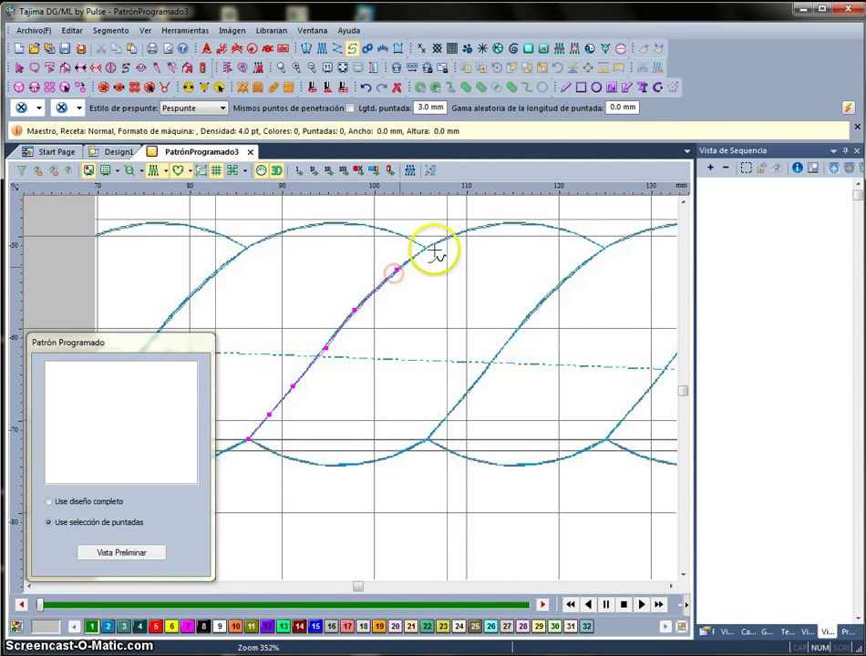
click(487, 223)
click(488, 224)
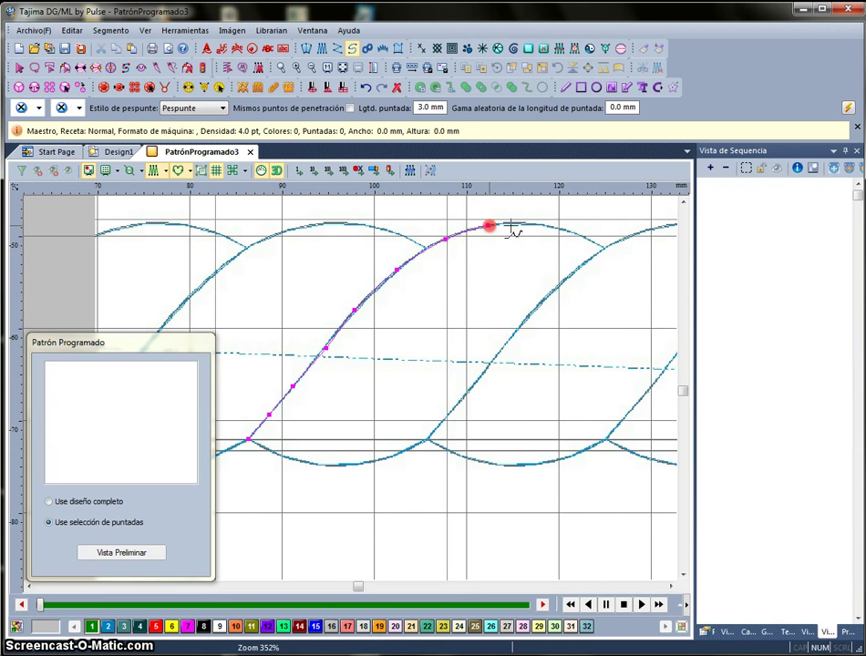
click(529, 223)
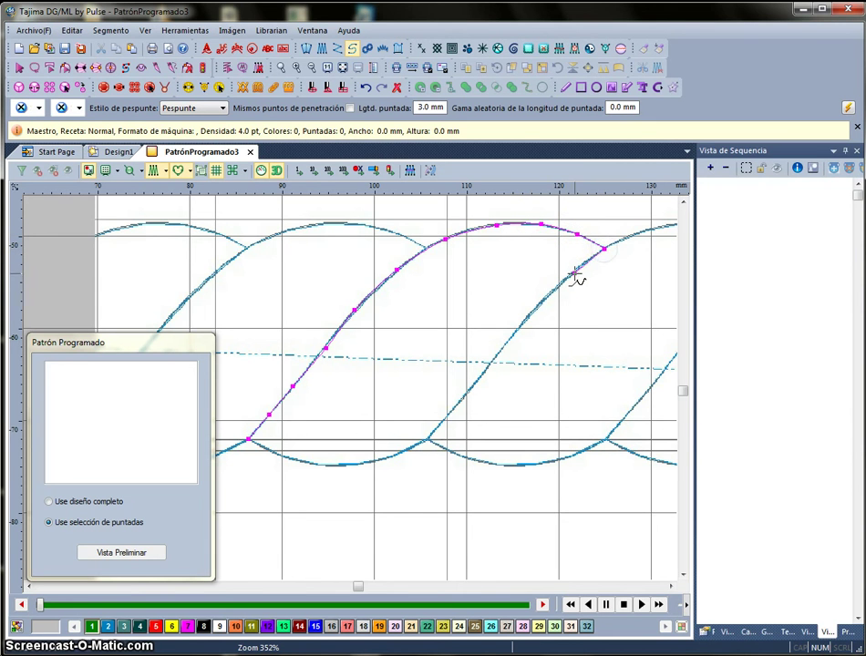
Step: Continue the run-stitch path down the adjacent diagonal, from the upper cusp near 125 mm to the lower cusp near 106 mm
click(577, 271)
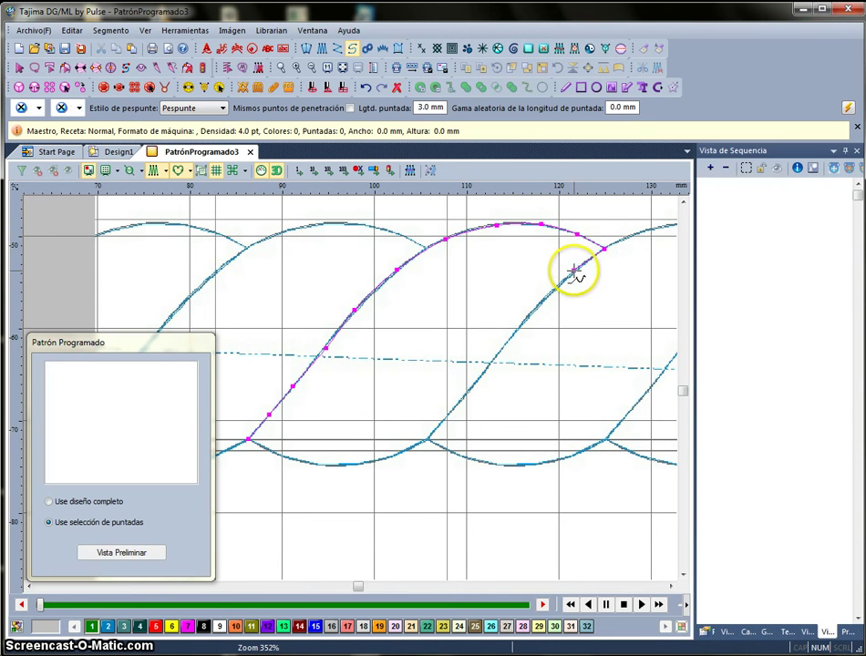
click(534, 311)
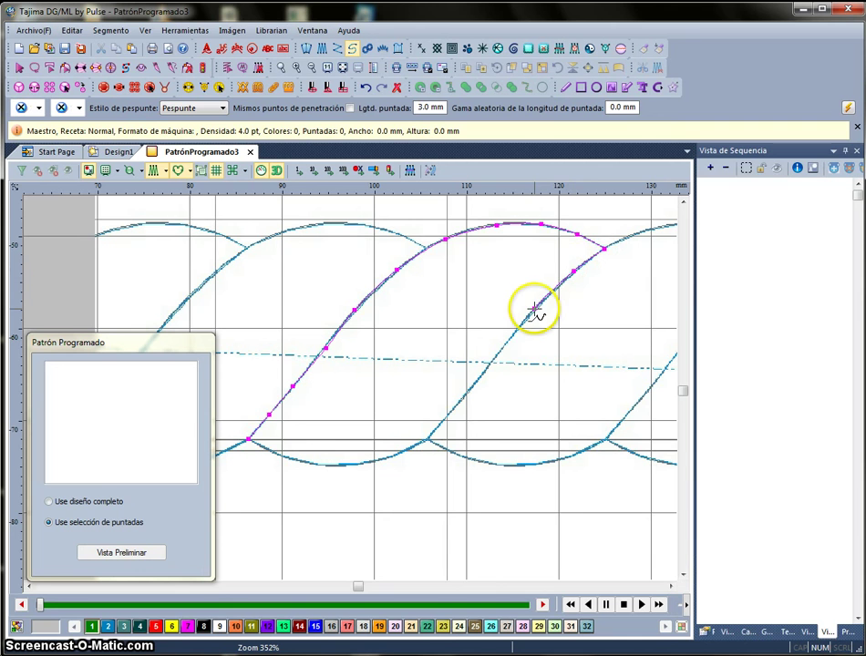
click(493, 359)
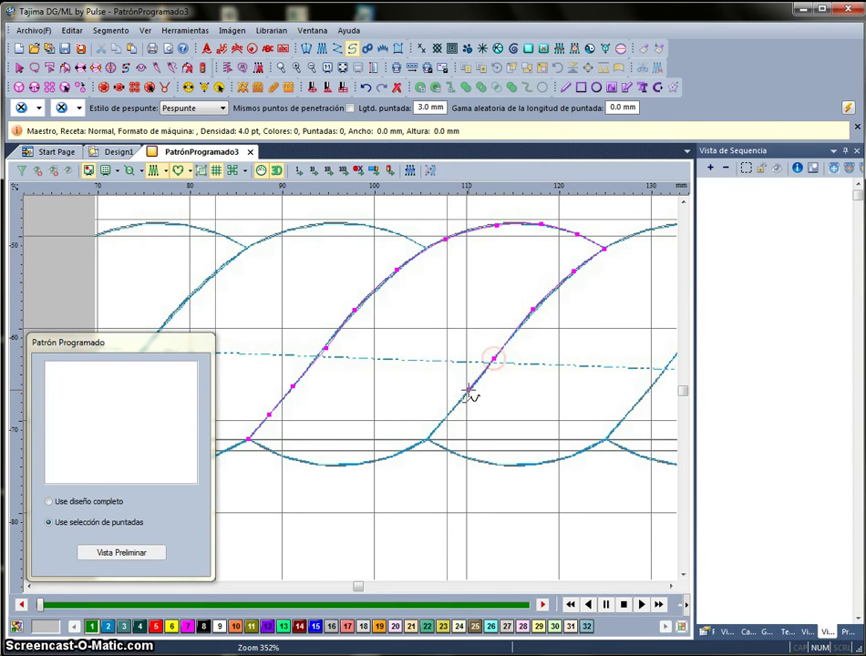
click(446, 417)
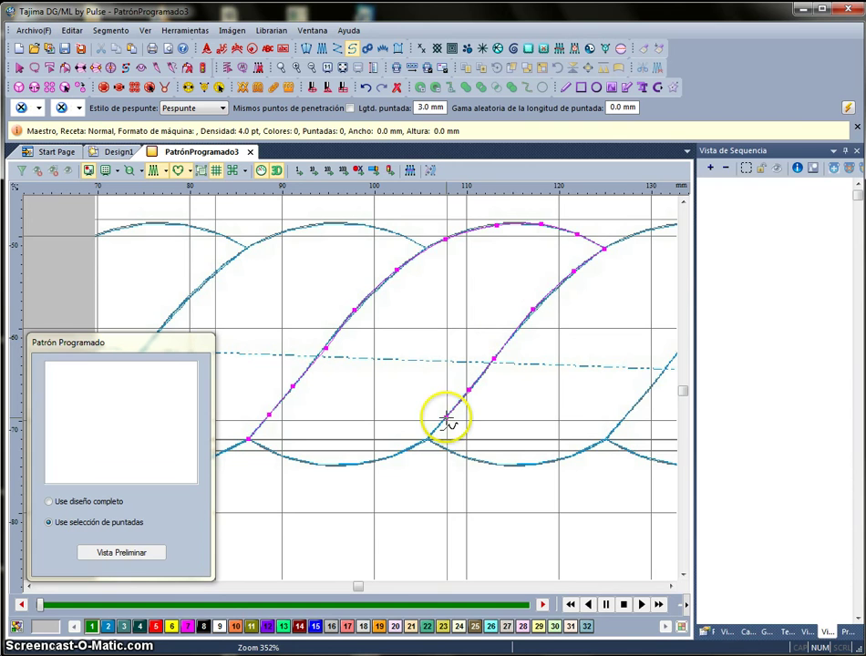
click(429, 439)
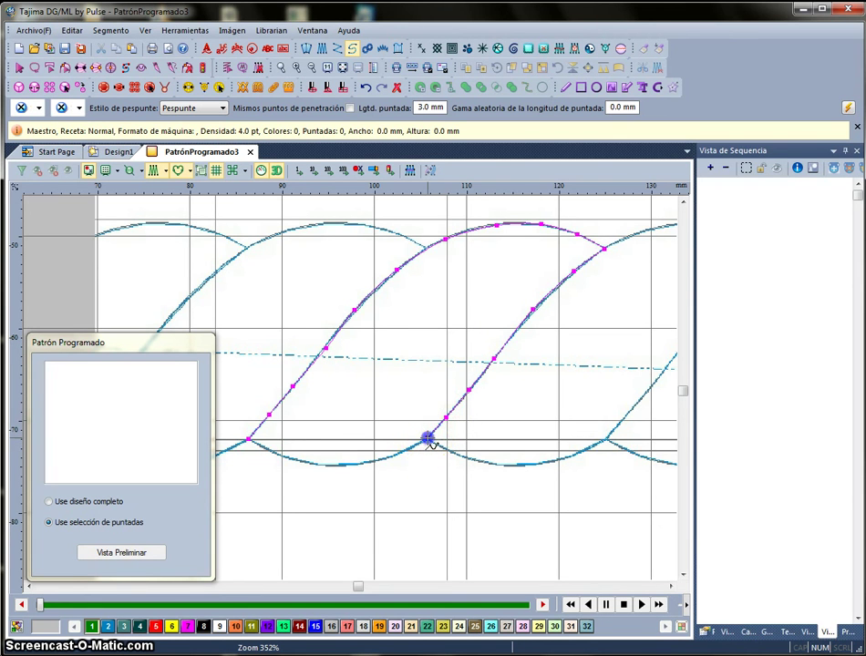
Step: Continue the run-stitch path along the lower arc from the cusp near 106 mm back to the starting cusp near 86 mm
click(397, 454)
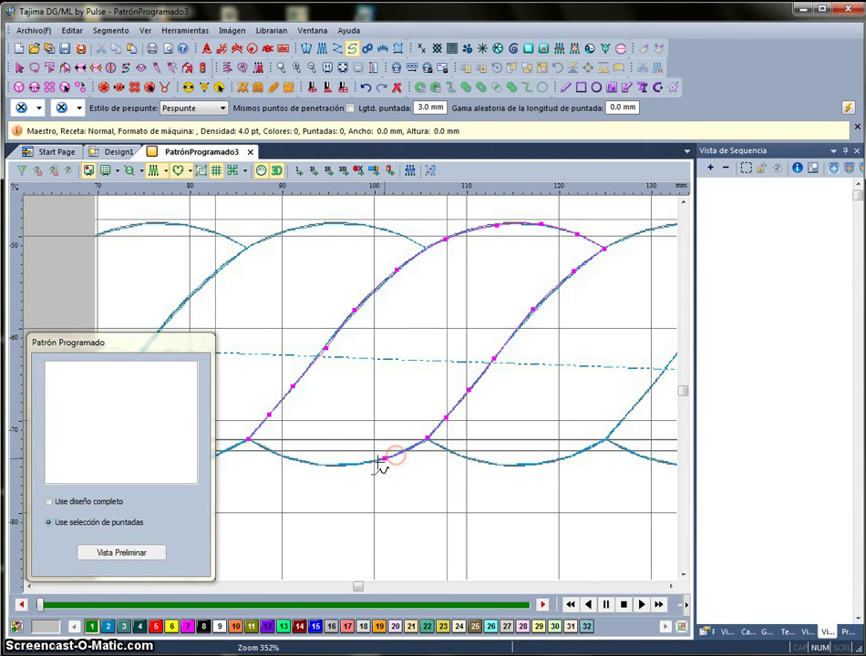
click(356, 465)
click(311, 465)
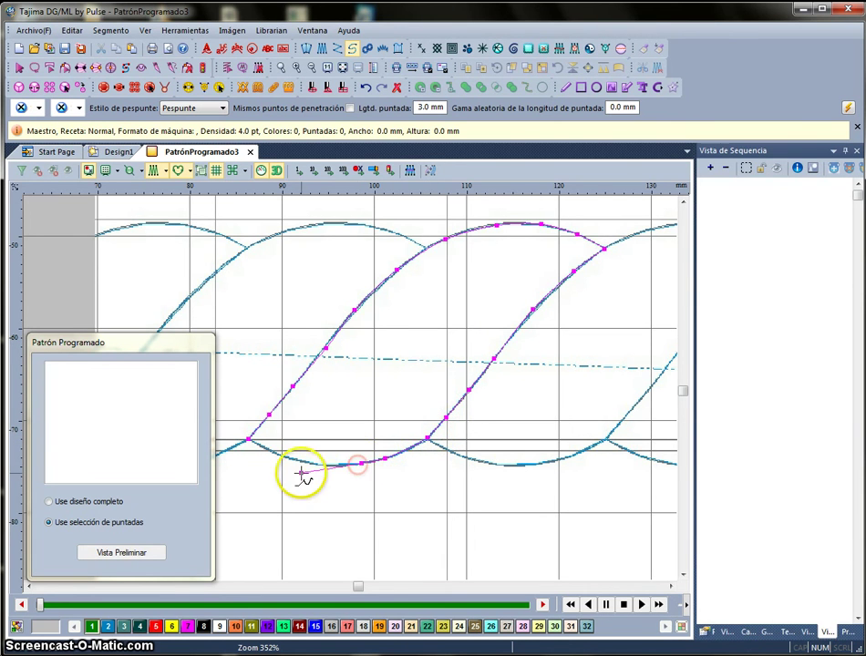
click(274, 456)
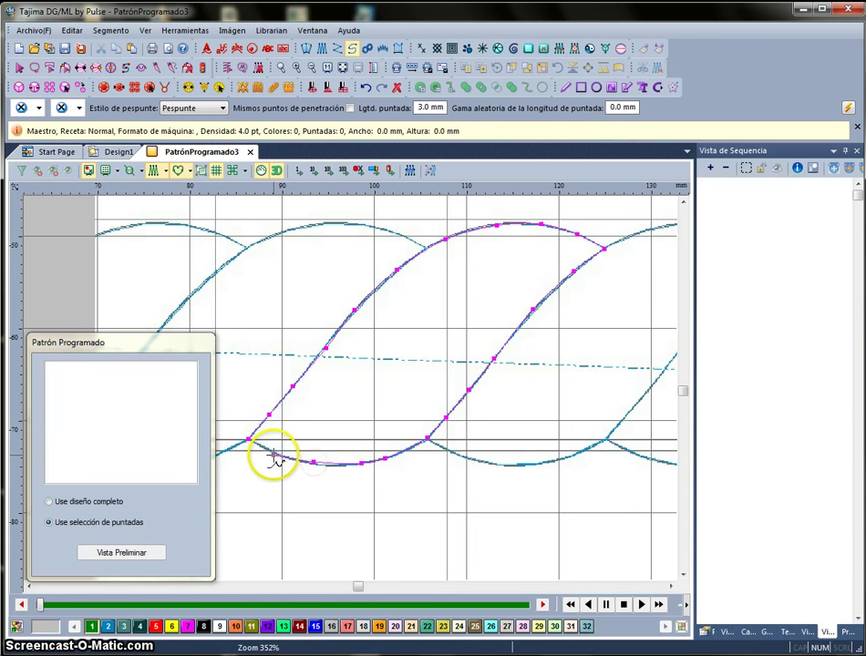
click(274, 453)
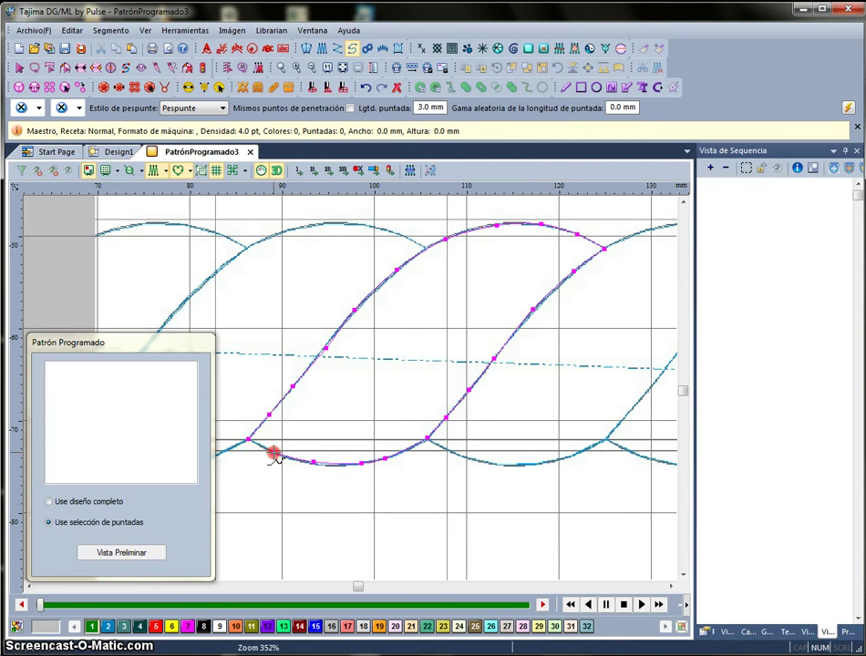
click(258, 446)
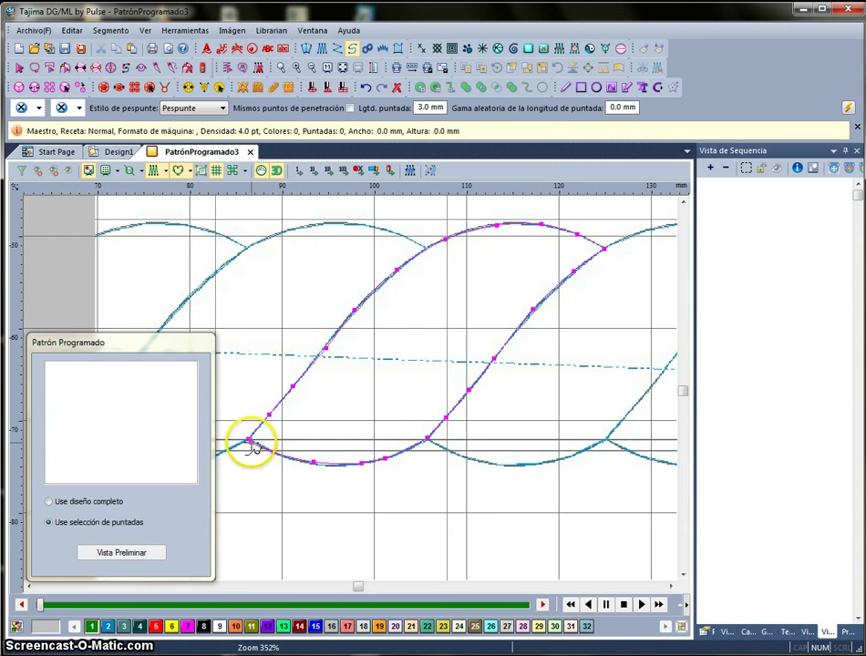
Step: Finish the strand outline, placing its entry at the lower cusp near 86 mm and its exit at the lower cusp near 106 mm
key(Return)
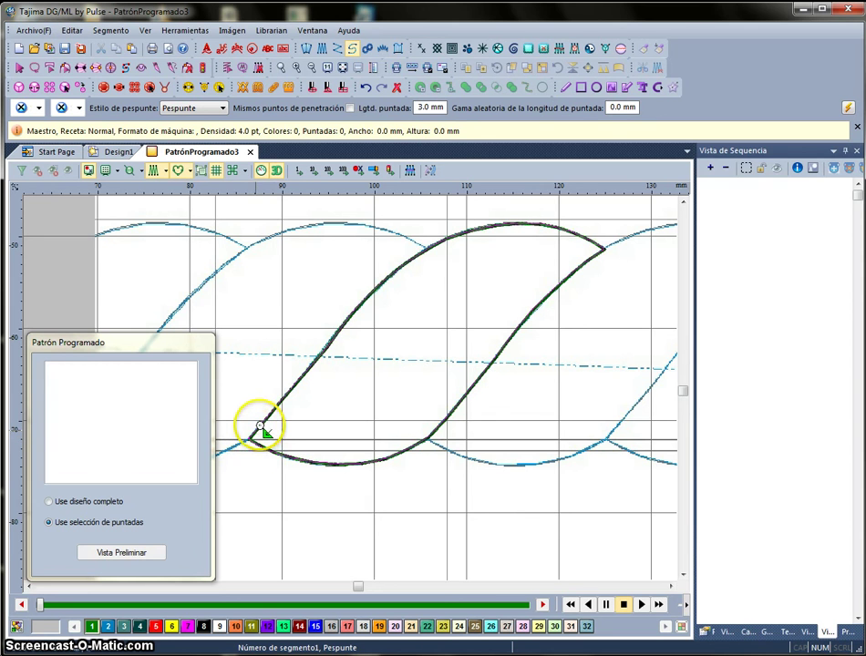
click(247, 440)
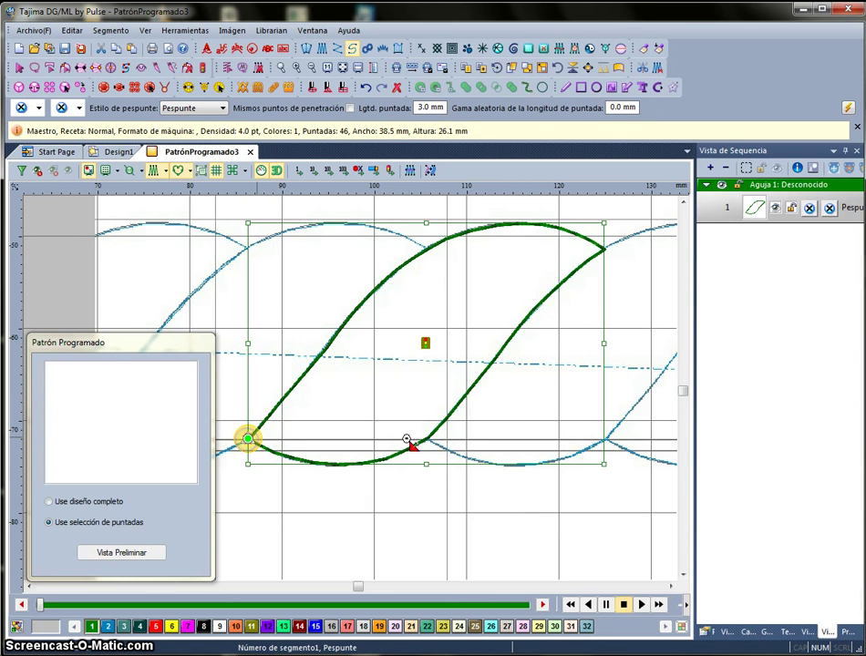
click(425, 441)
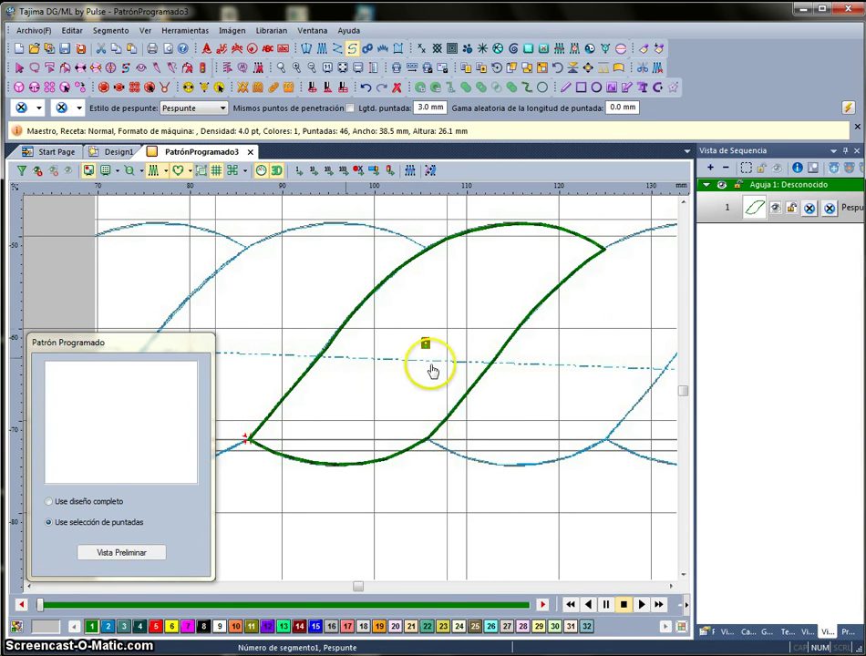
Step: Reduce the traced strand to about 20 mm wide and move it so its left edge lies at about 100 mm on the horizontal ruler
click(385, 306)
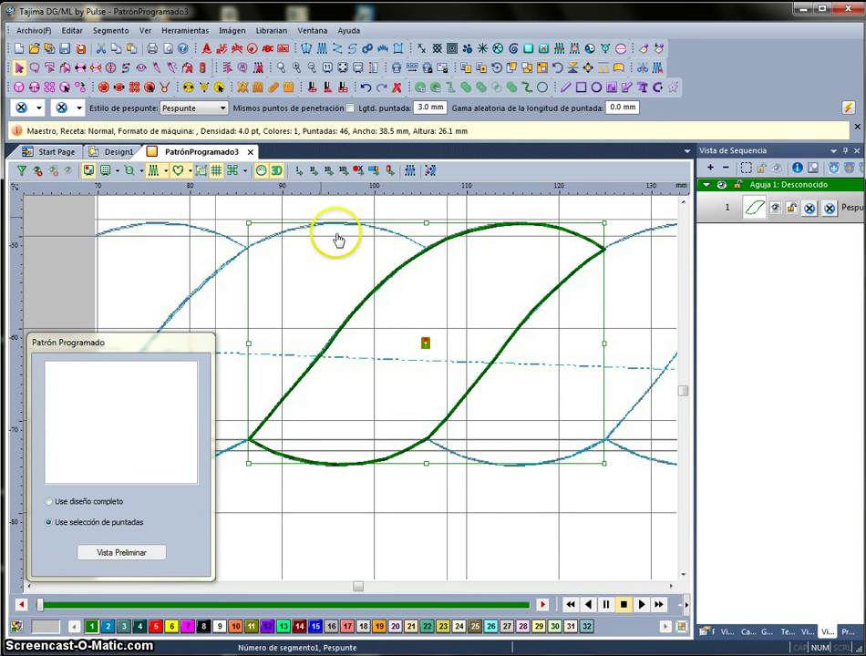
scroll(389, 338, down, 2)
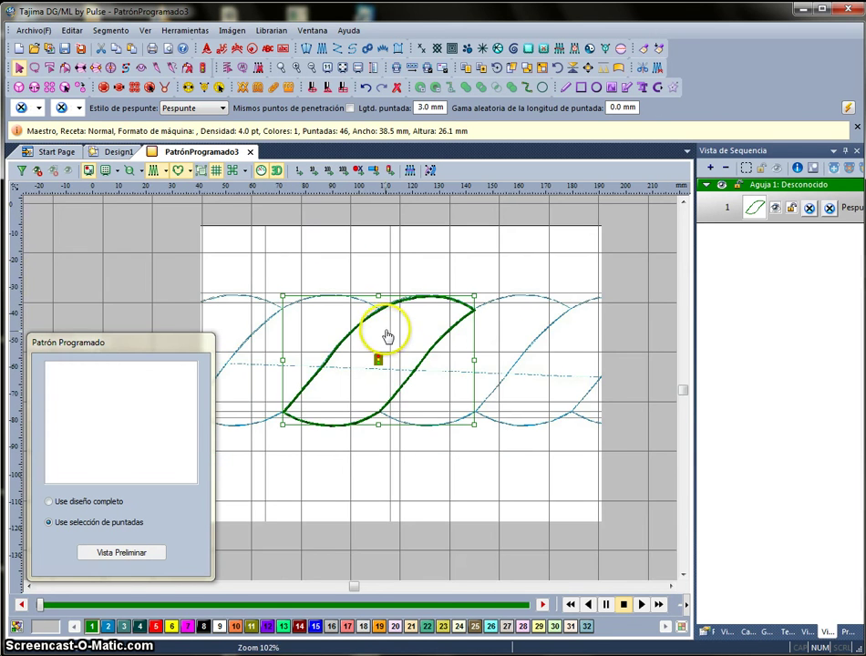
scroll(387, 339, down, 2)
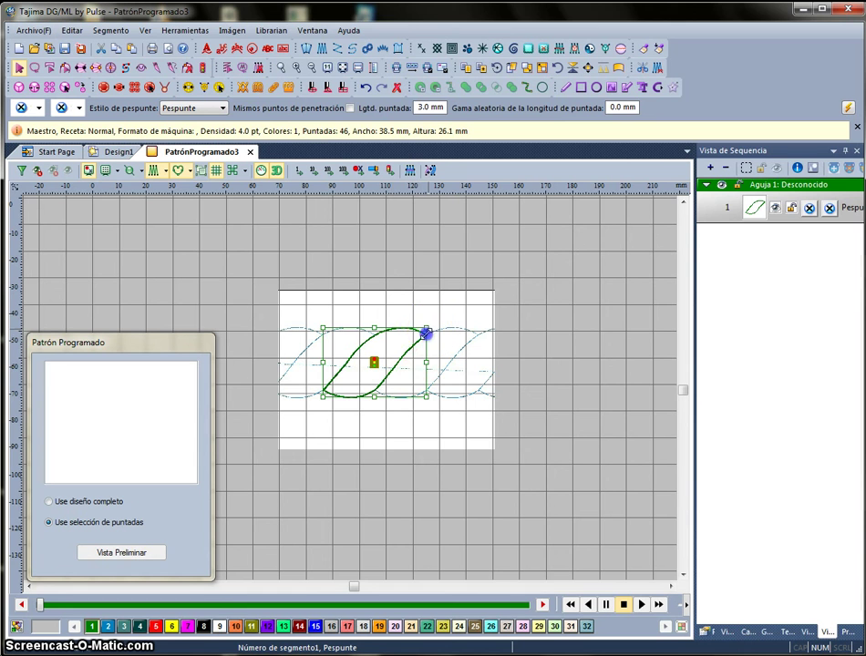
drag(426, 334, 359, 477)
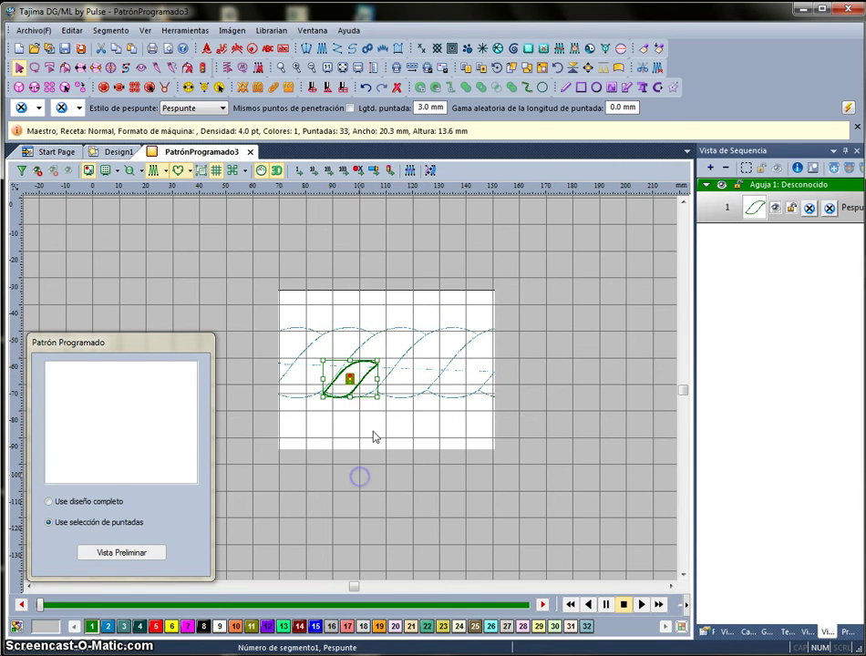
drag(373, 428, 387, 392)
drag(370, 476, 399, 371)
Step: Reduce the strand to about 15 mm wide by 10 mm high, with its left edge at about 107 mm on the horizontal ruler
scroll(401, 372, up, 3)
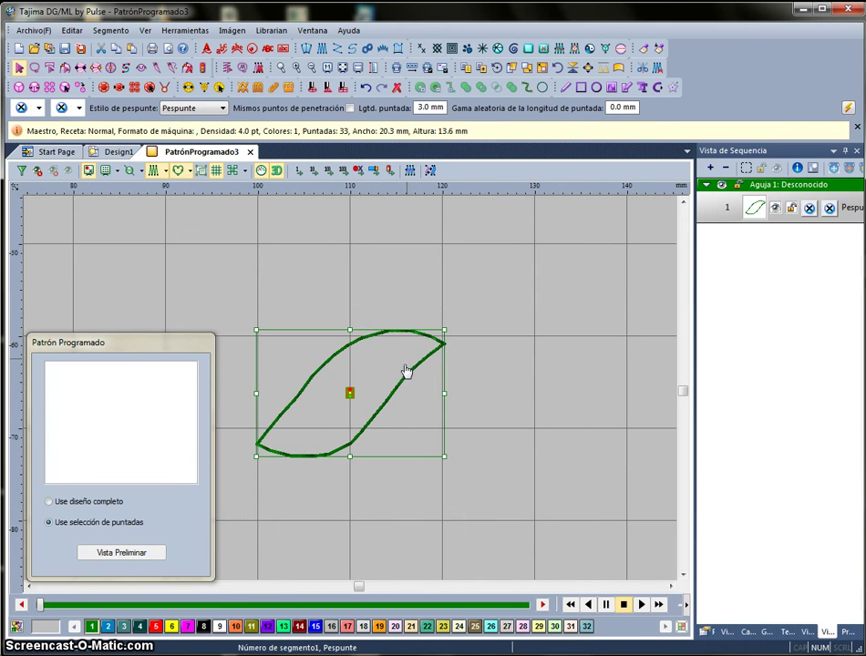
click(445, 333)
drag(444, 331, 387, 371)
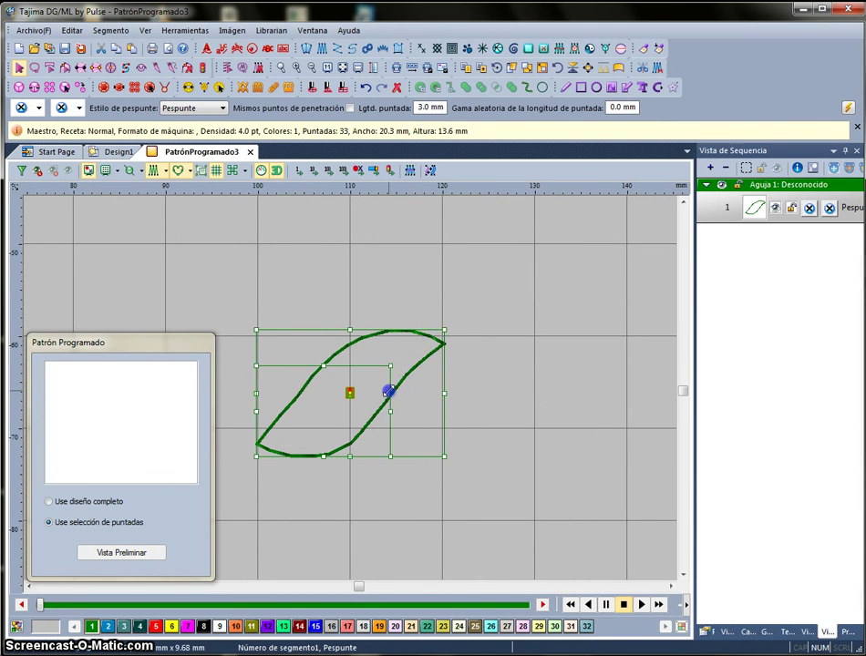
drag(330, 424, 465, 332)
click(456, 339)
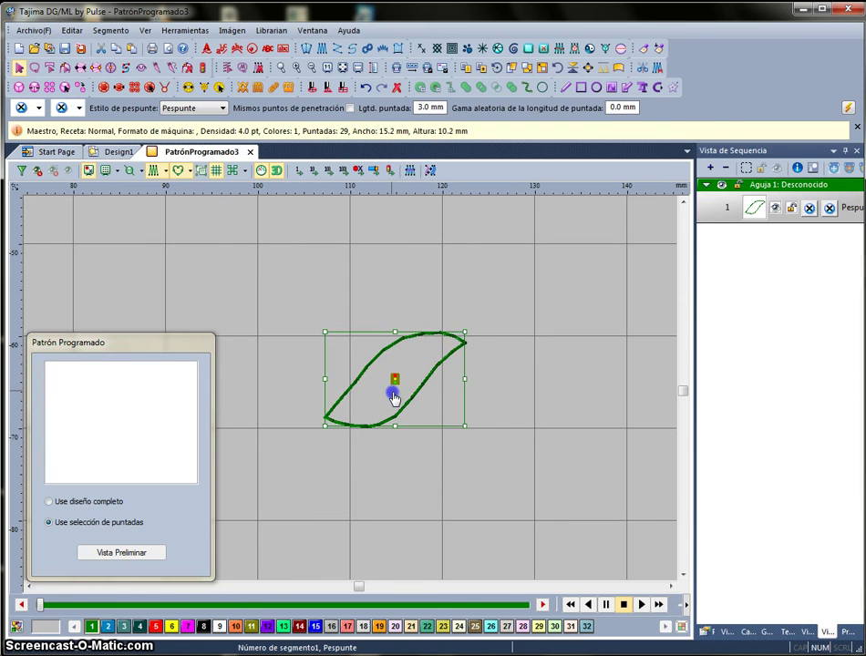
drag(395, 395, 395, 395)
click(392, 451)
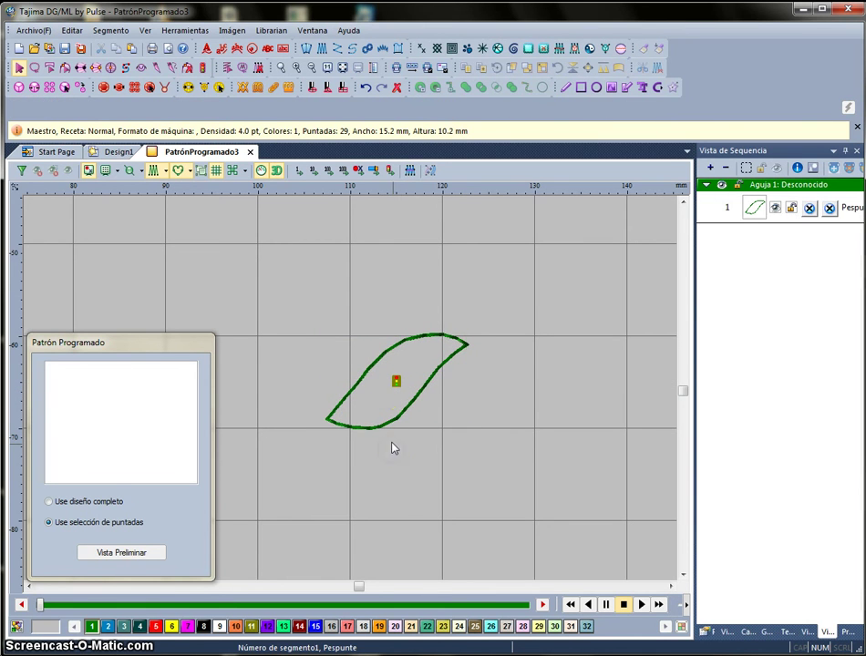
Step: Select the strand, set the programmed pattern to Use diseño completo, and preview the repeat
click(340, 376)
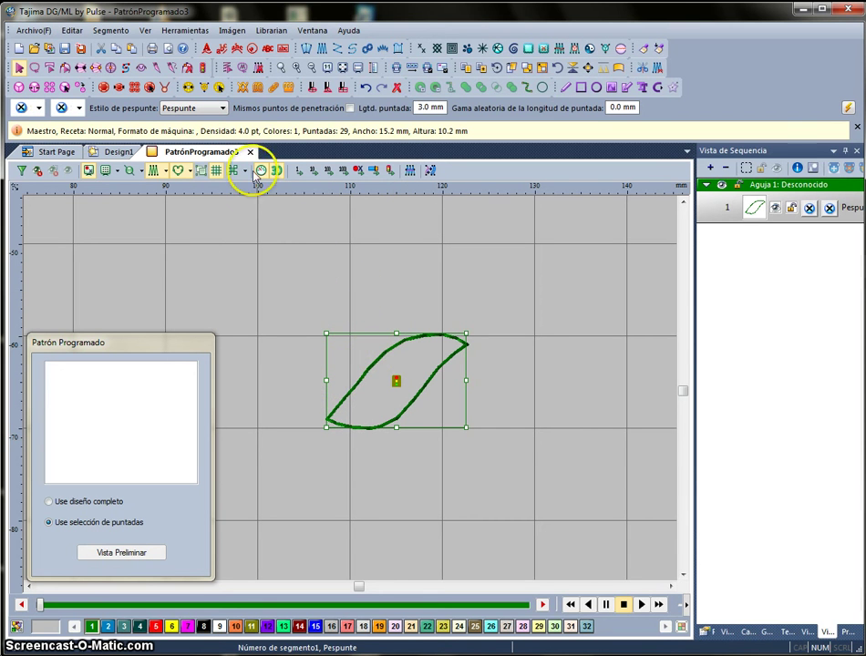
click(50, 503)
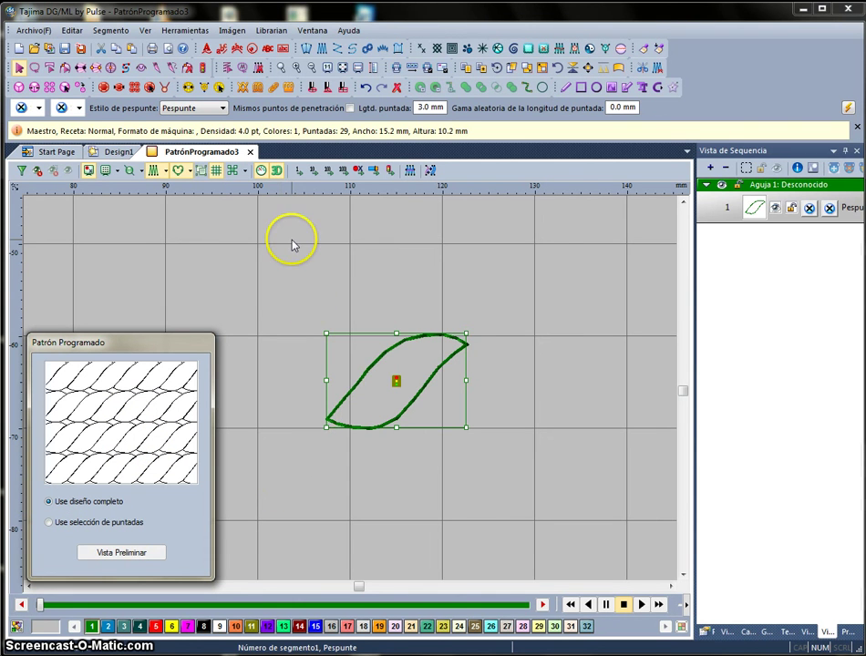
Step: Close the pattern document, saving it in Patrones del Sistema under the name cadena1
click(250, 153)
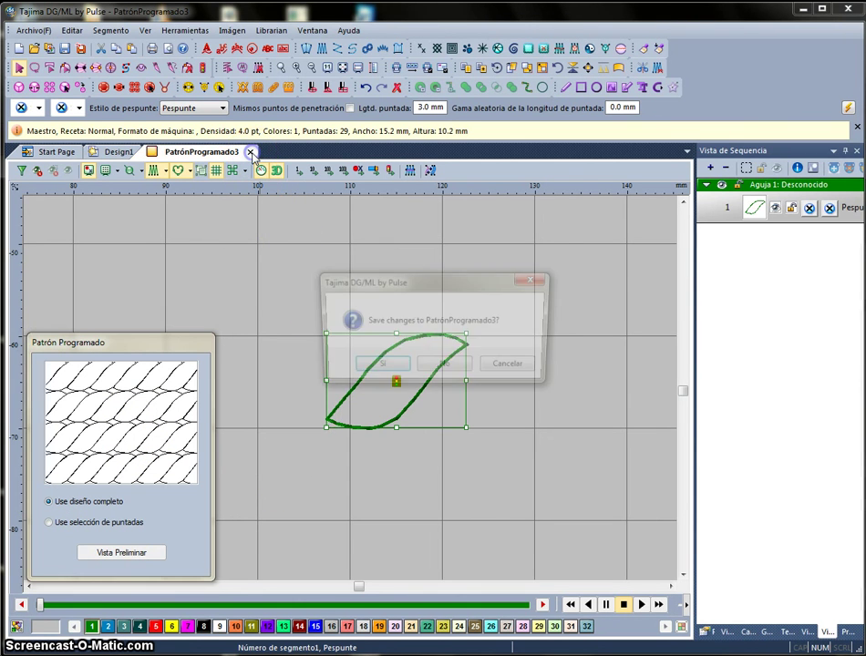
click(381, 368)
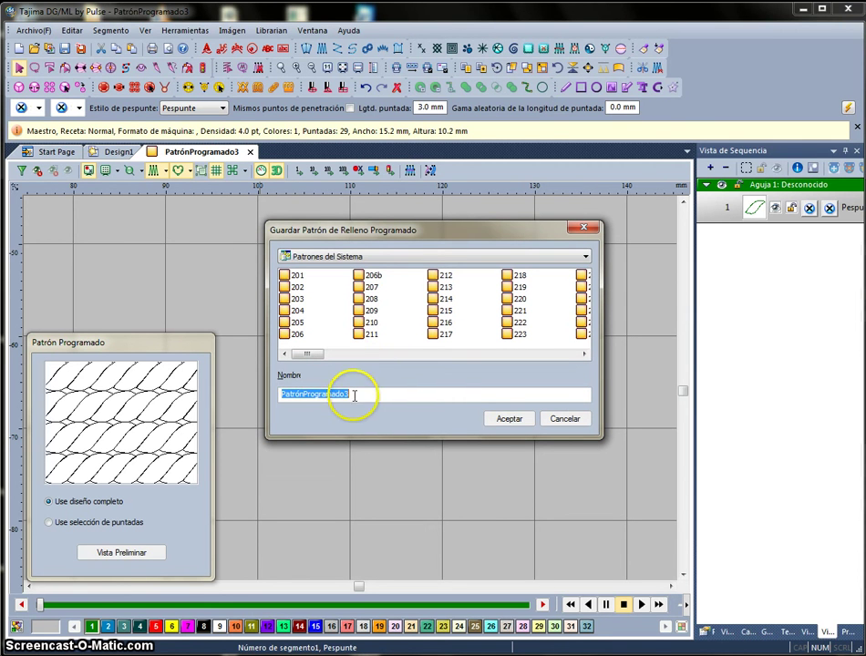
drag(311, 396, 275, 393)
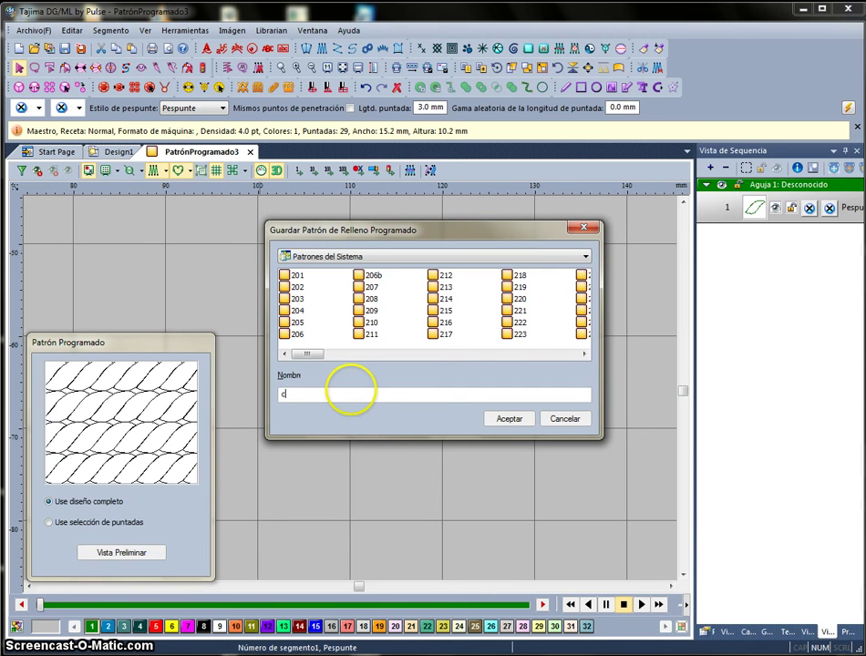
text(cadena1)
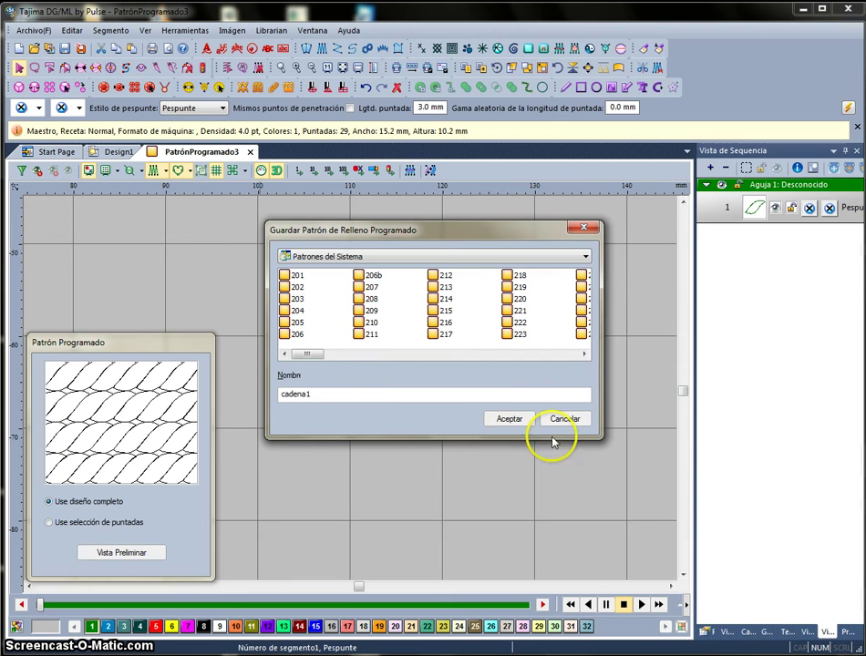
click(507, 421)
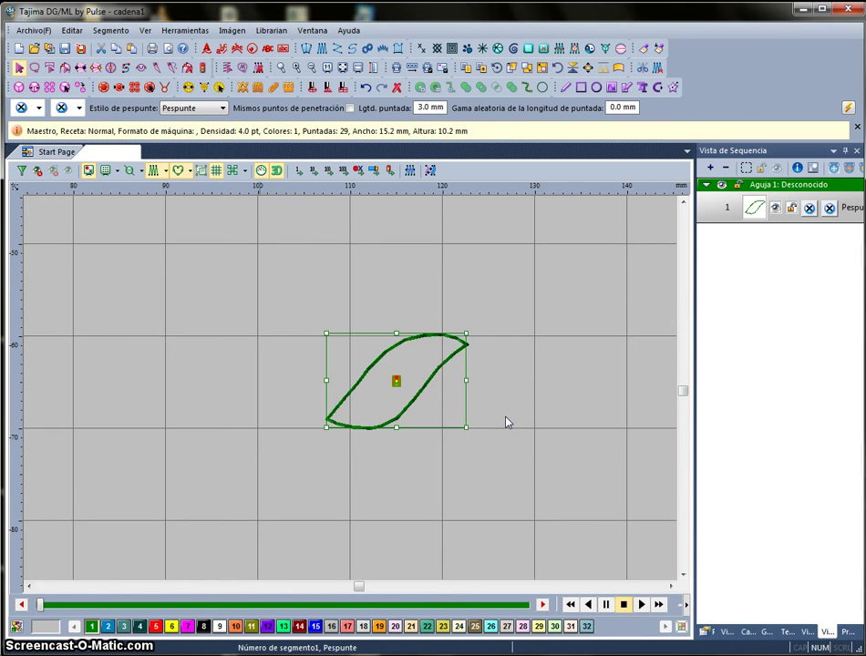
Step: In Design1, draw a horizontal Pespunte run-stitch line about 134 mm long, from -50 mm to about 84 mm on the horizontal ruler
key(ctrl+n)
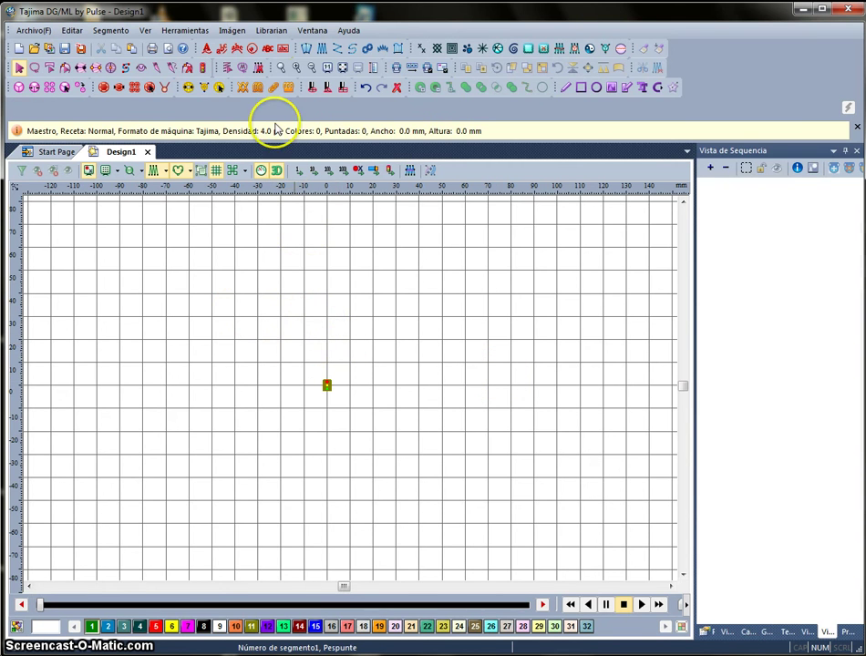
click(352, 49)
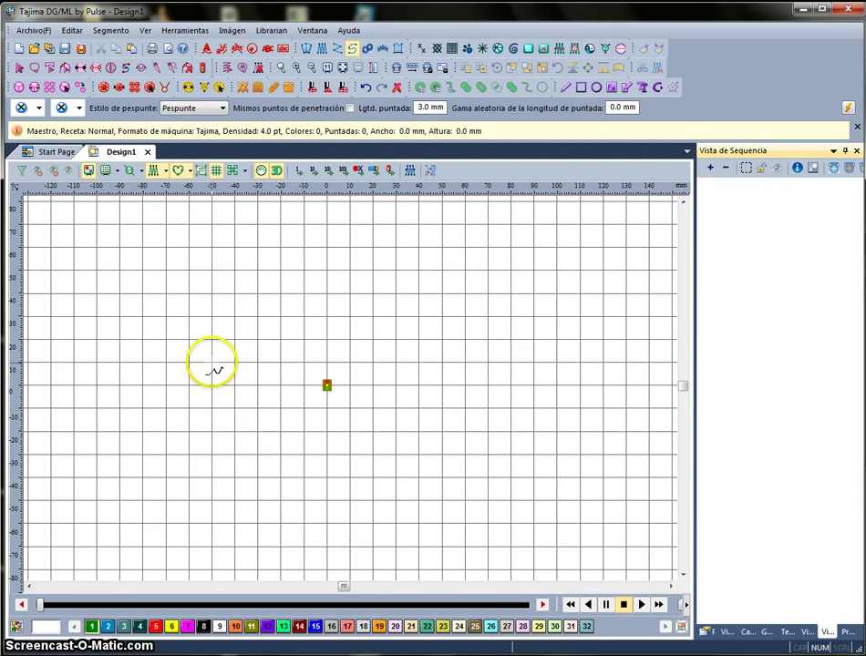
drag(211, 364, 455, 370)
key(Escape)
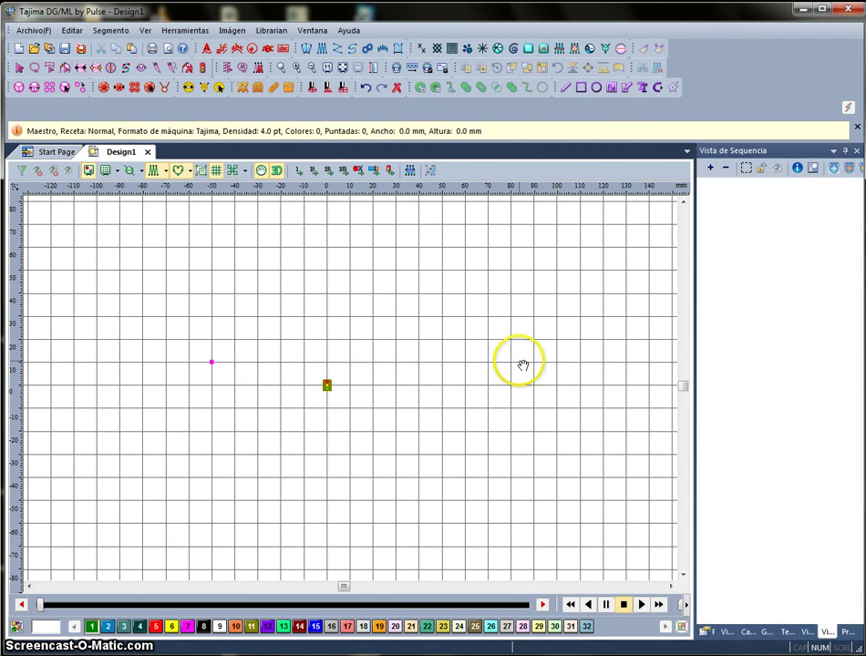
click(522, 364)
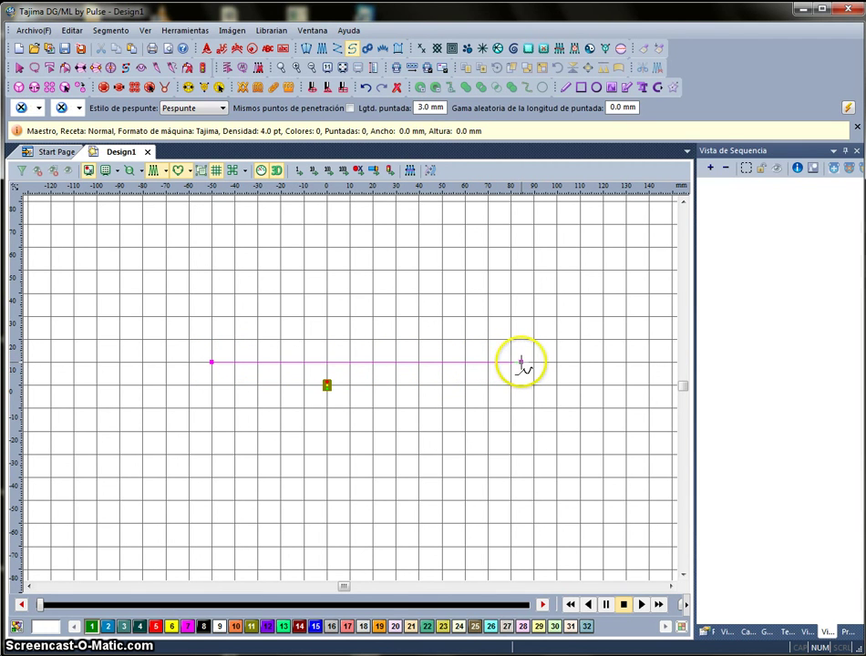
key(Return)
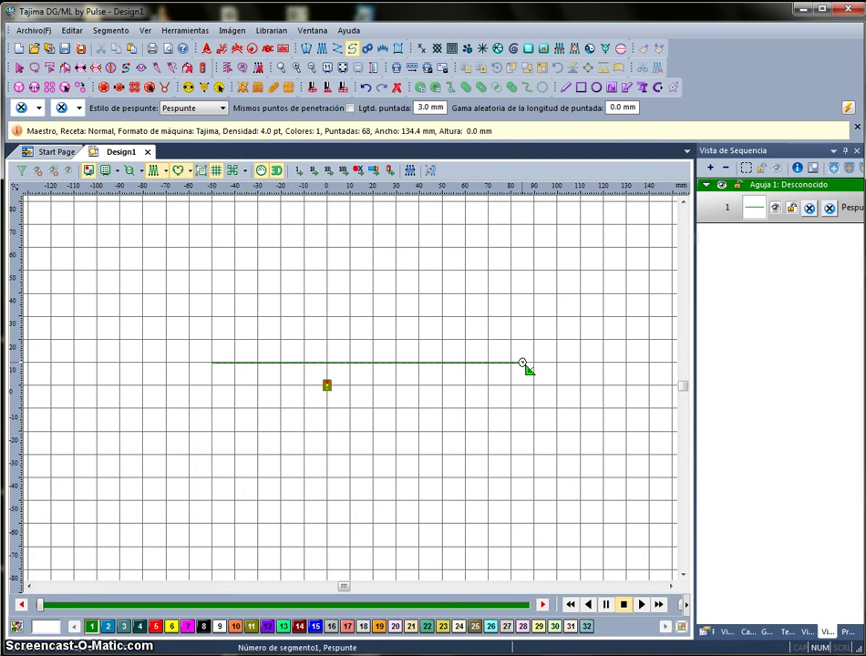
Step: Place the run-stitch line's entry point at its left end and its exit point at its right end
mouse_move(232, 363)
mouse_down()
mouse_move(207, 363)
mouse_move(216, 362)
mouse_up()
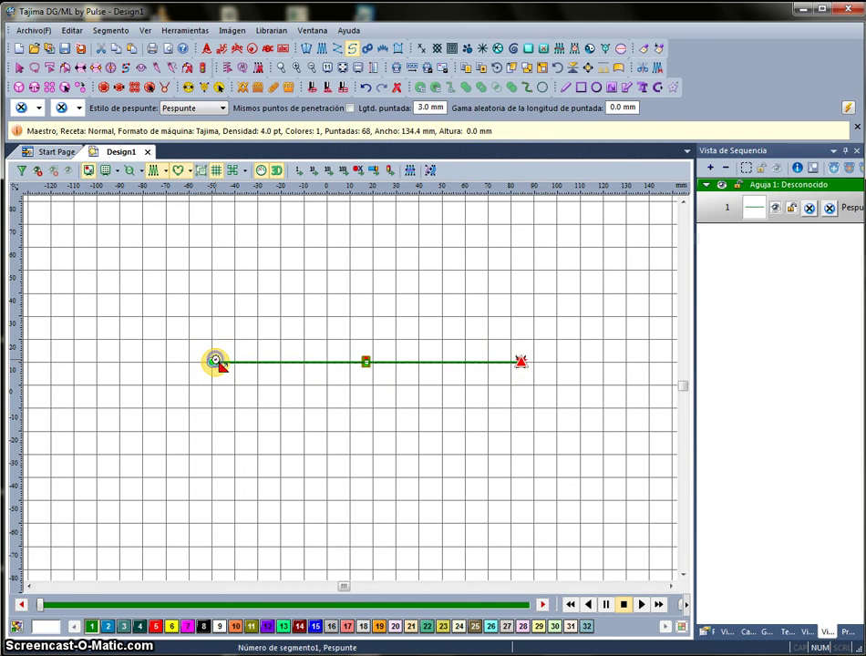
scroll(216, 362, up, 2)
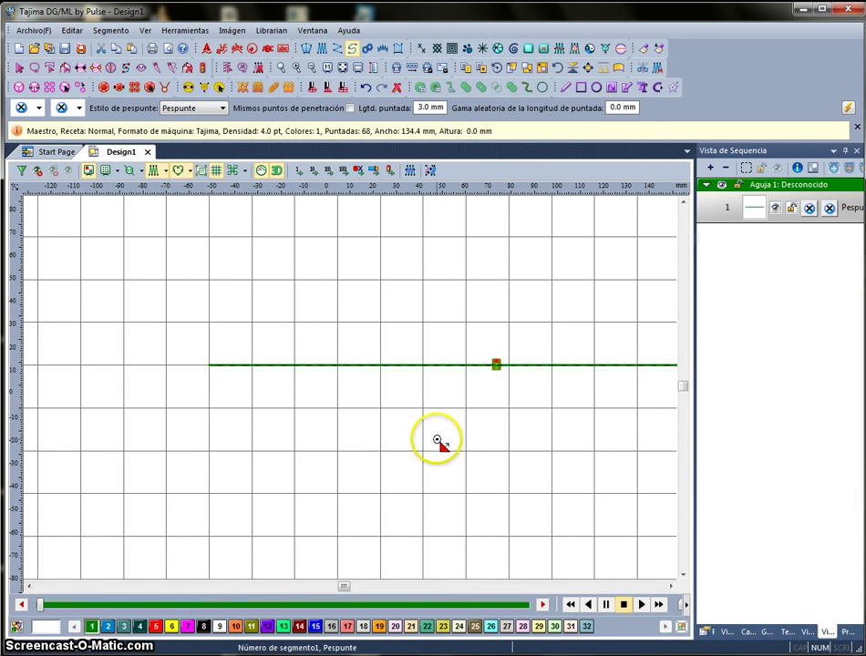
scroll(439, 440, down, 2)
scroll(464, 373, up, 2)
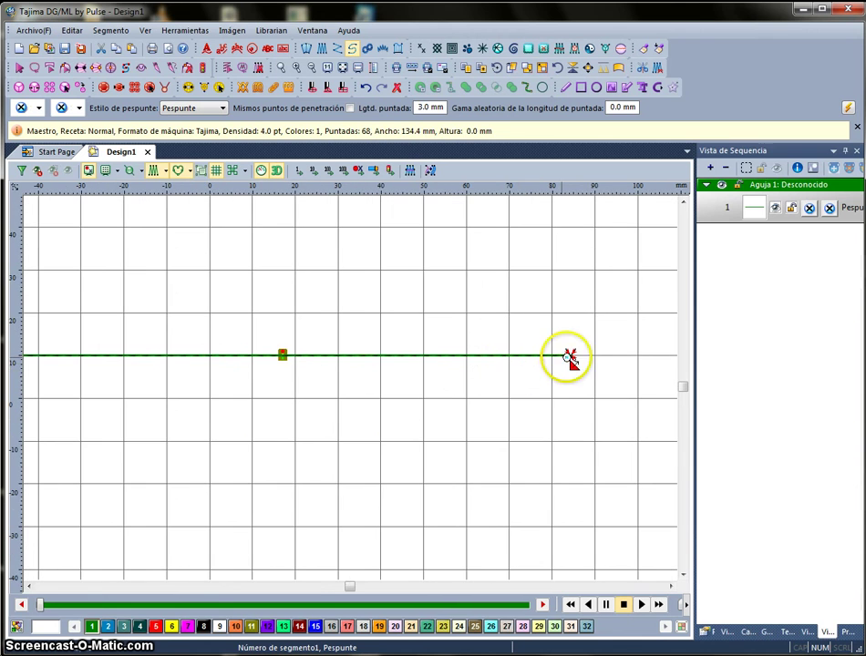
scroll(399, 398, down, 2)
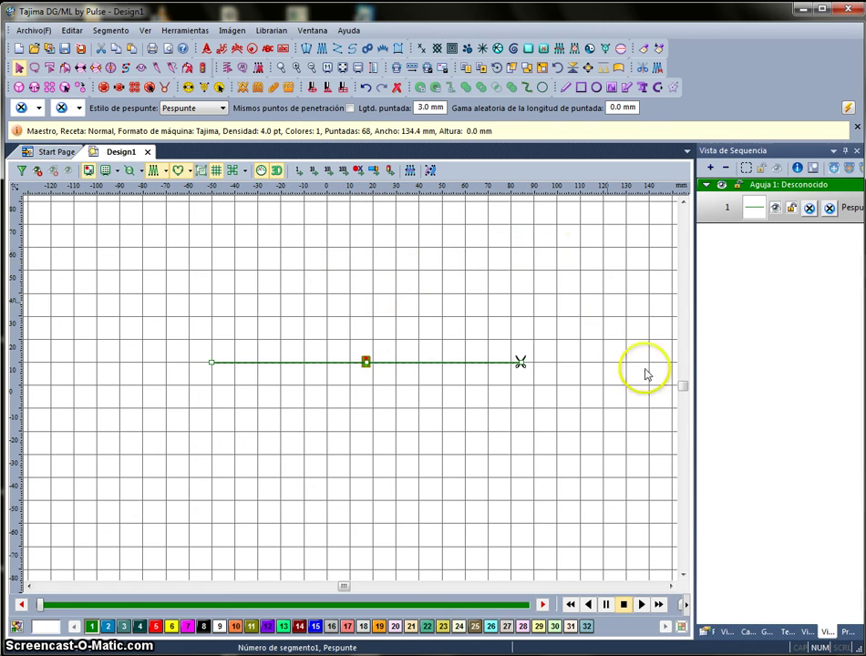
Step: Set the horizontal run-stitch line's Estilo de pespunte to Programado
click(703, 633)
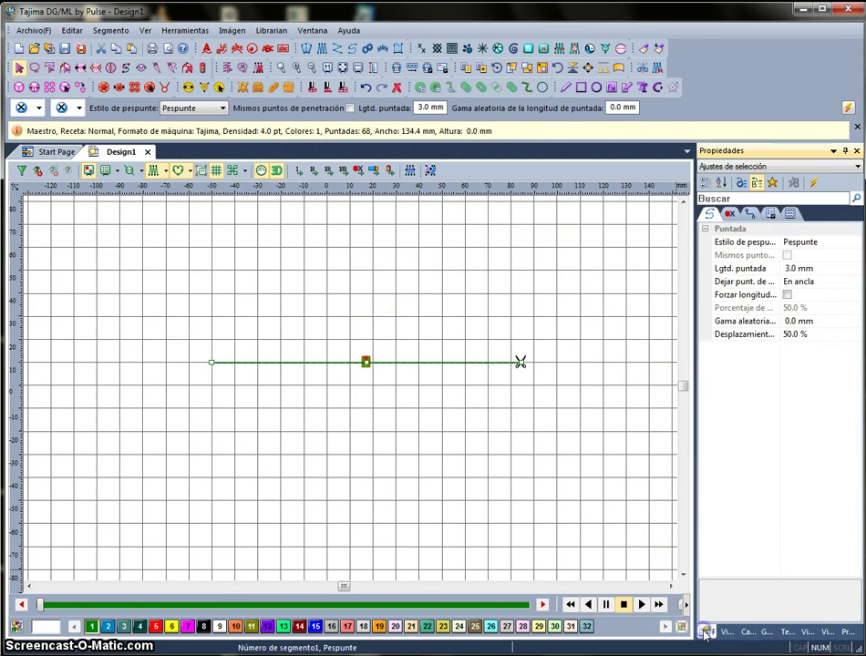
click(812, 242)
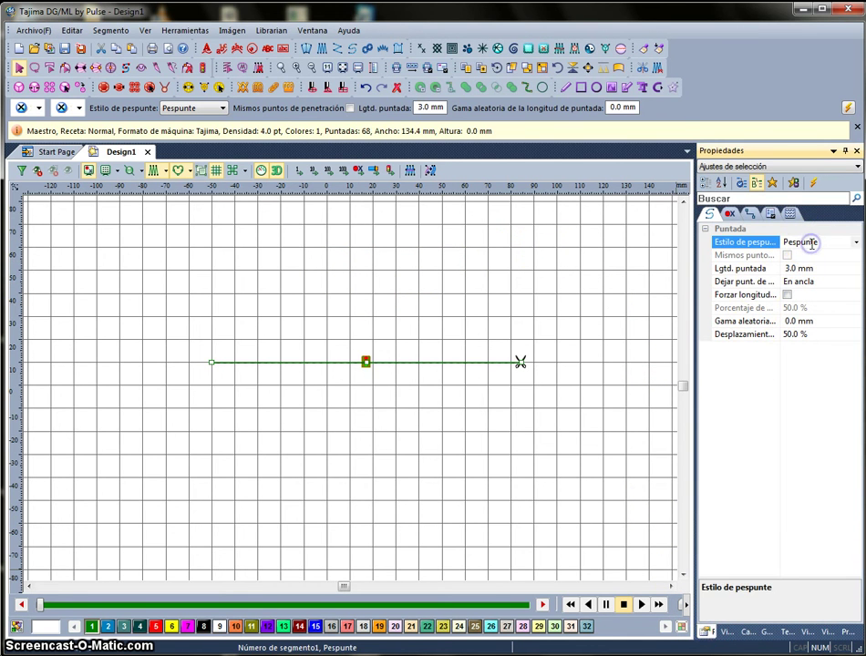
click(857, 243)
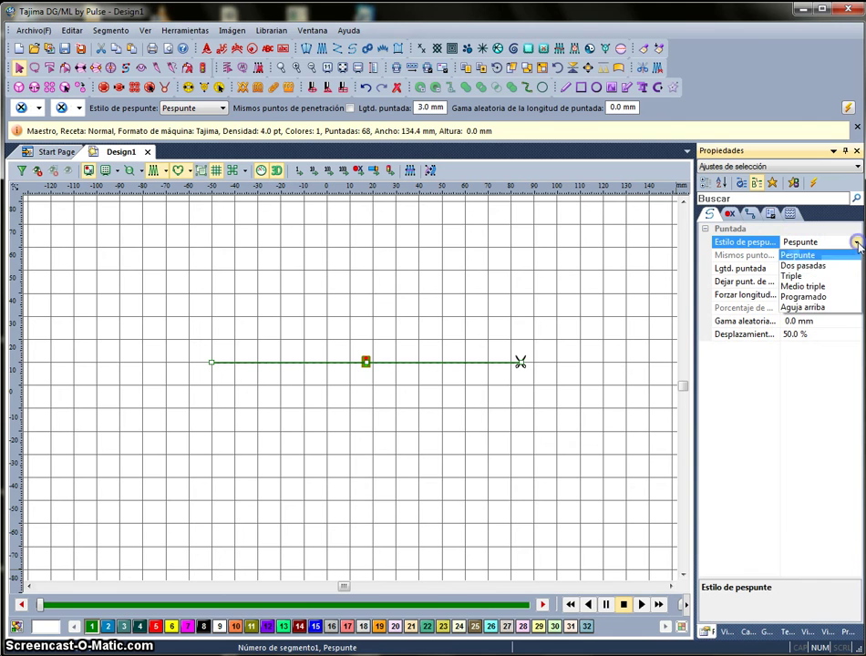
click(806, 297)
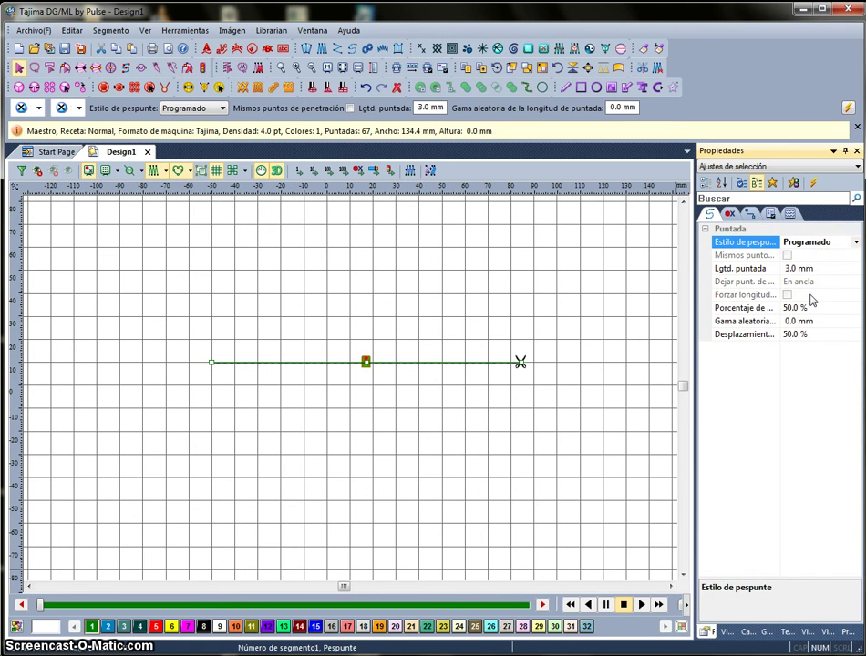
Step: Assign the cadena1 programmed pattern to the horizontal run-stitch line
click(791, 216)
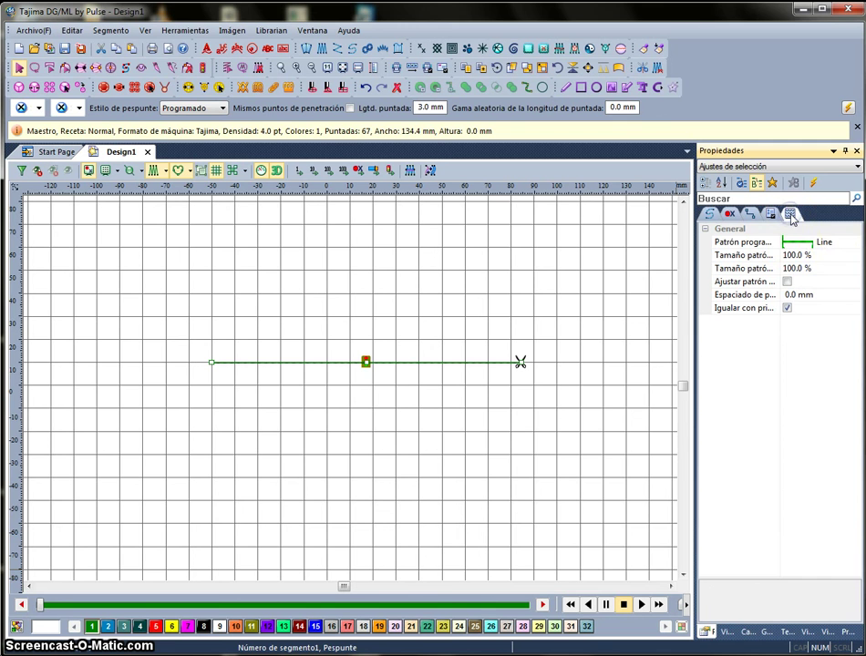
click(857, 243)
click(856, 242)
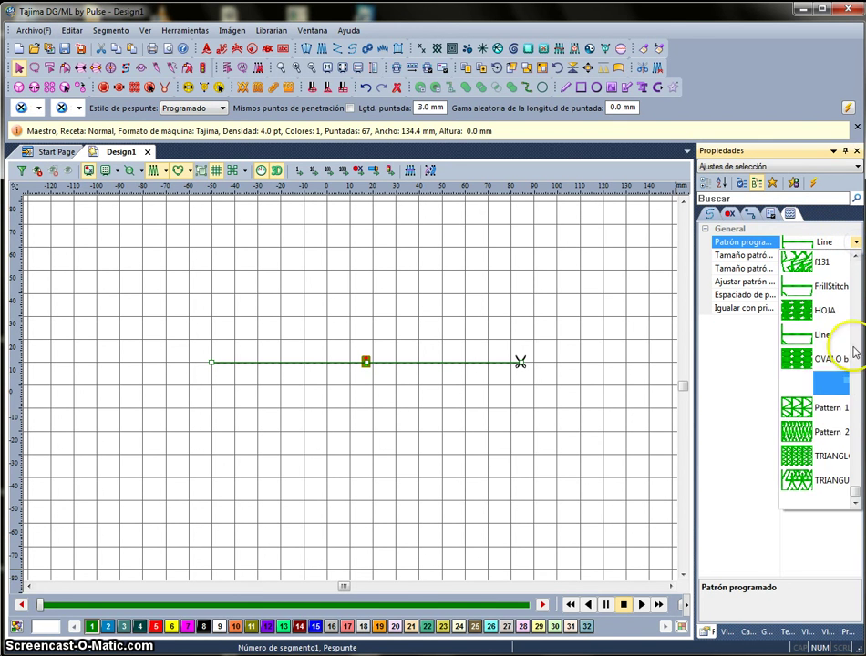
drag(857, 493, 861, 323)
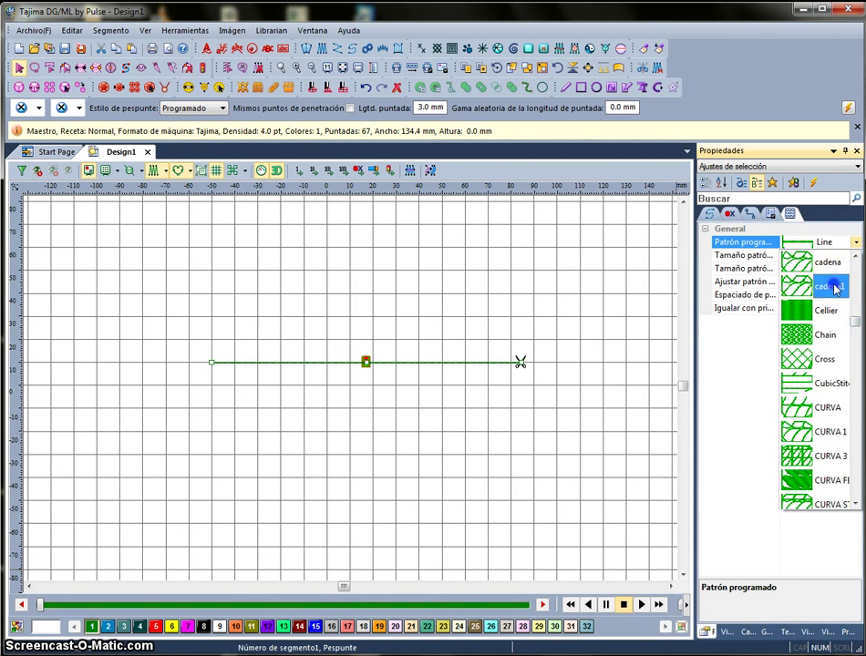
click(835, 290)
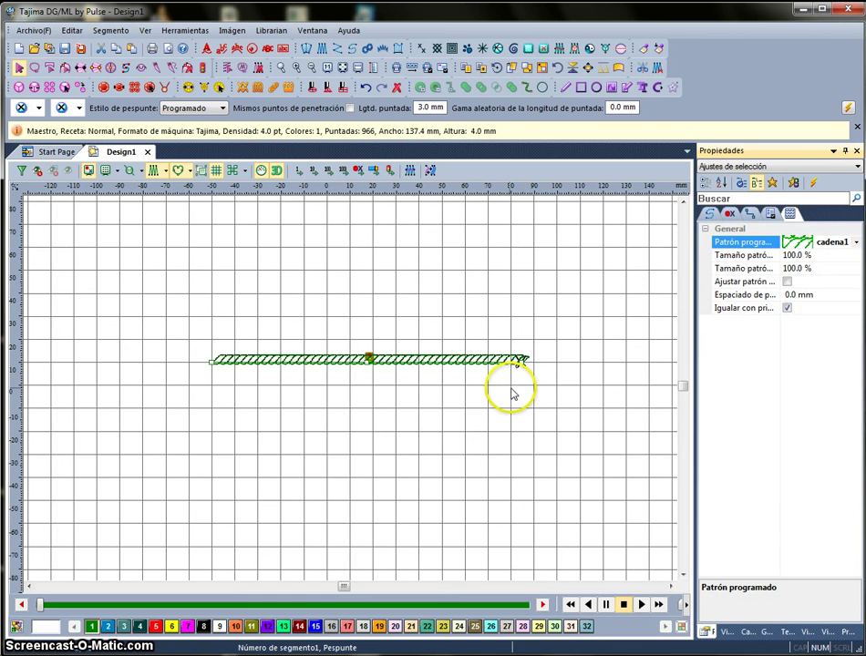
Step: Deselect the line and examine the repeated rope pattern along it at close range and as a whole
click(448, 414)
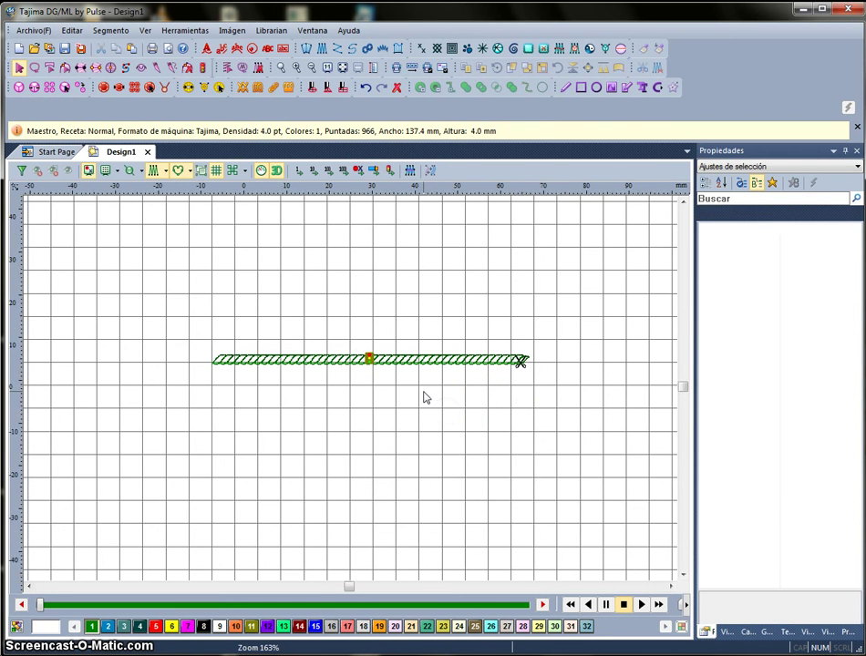
scroll(424, 398, up, 1)
scroll(381, 352, up, 1)
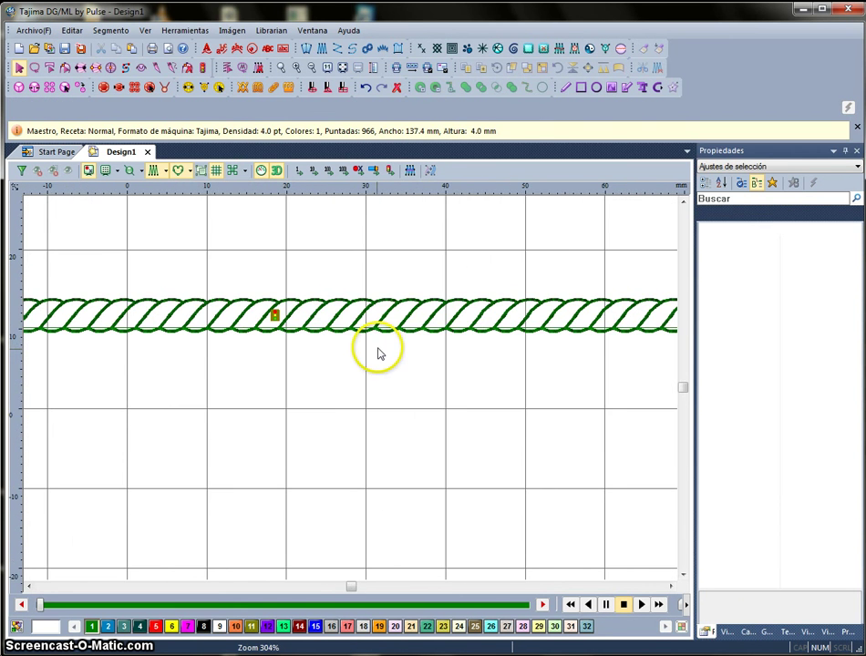
scroll(380, 353, down, 2)
scroll(374, 355, up, 2)
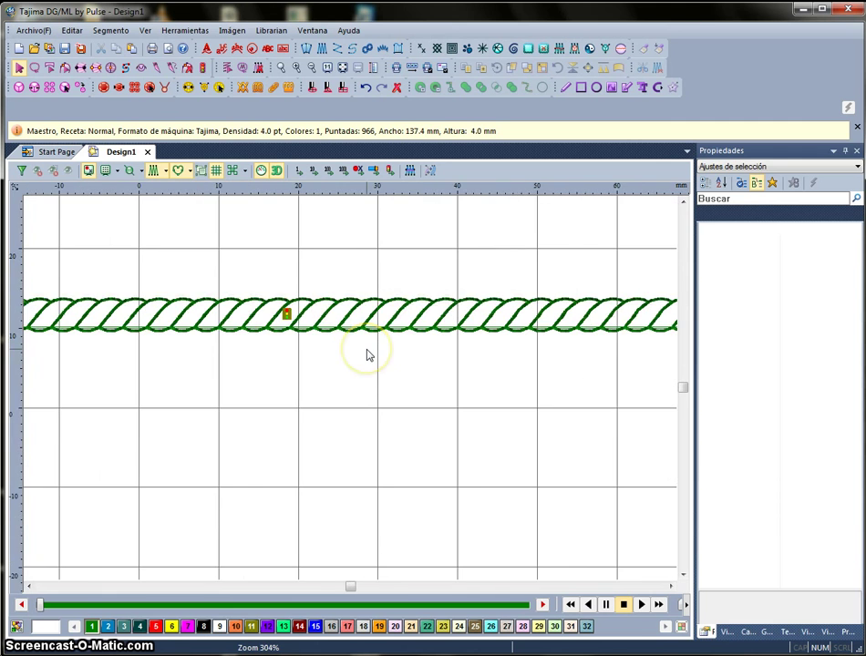
scroll(369, 355, up, 2)
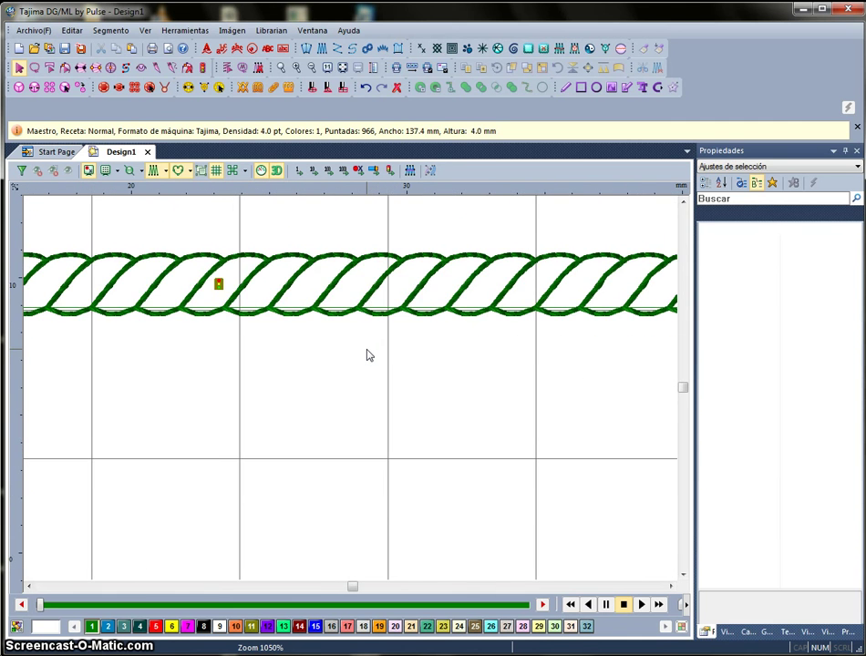
scroll(369, 355, down, 3)
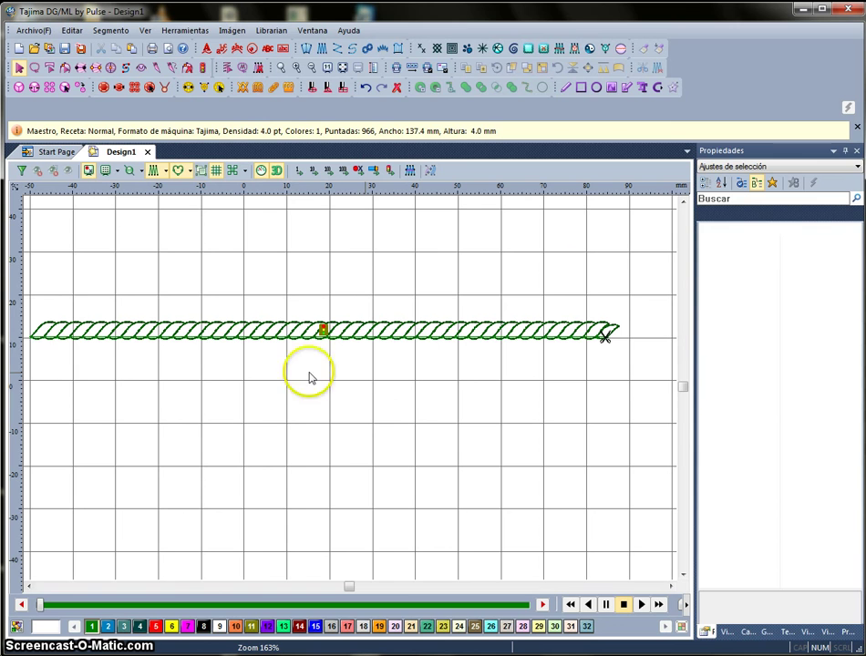
Step: Delete the horizontal rope line and draw a circle about 67 mm in diameter, centred at about 20 mm on the horizontal ruler
drag(636, 289, 36, 367)
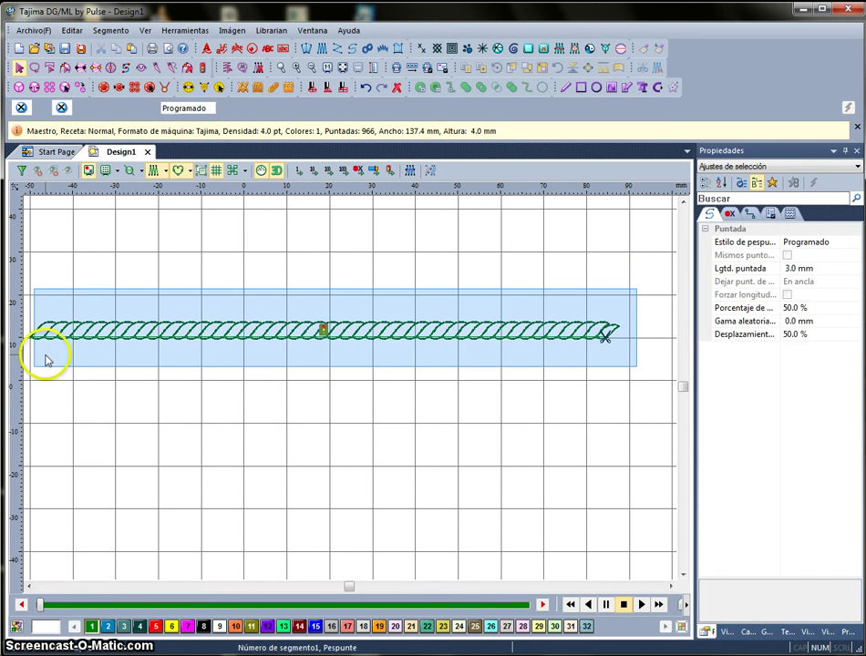
key(Delete)
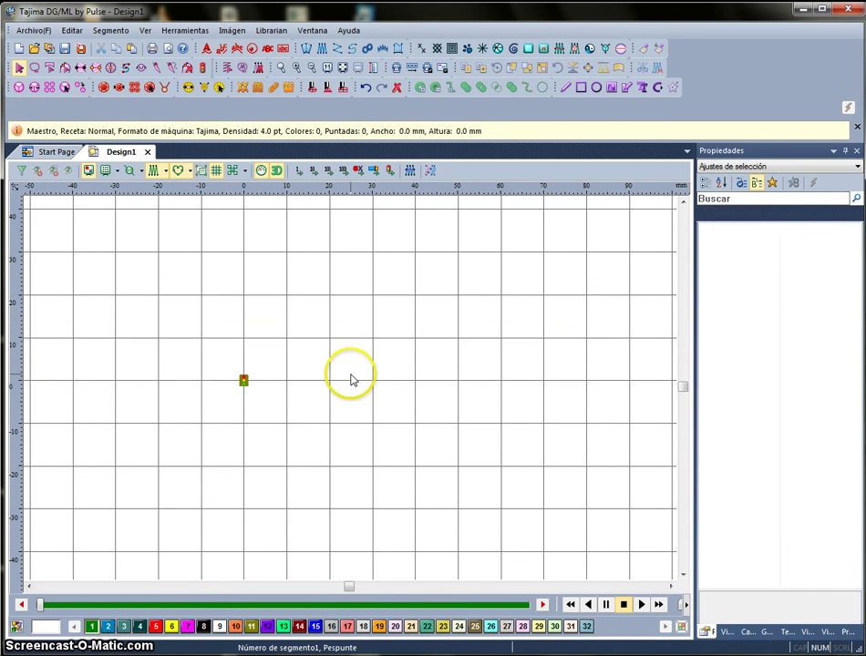
click(597, 89)
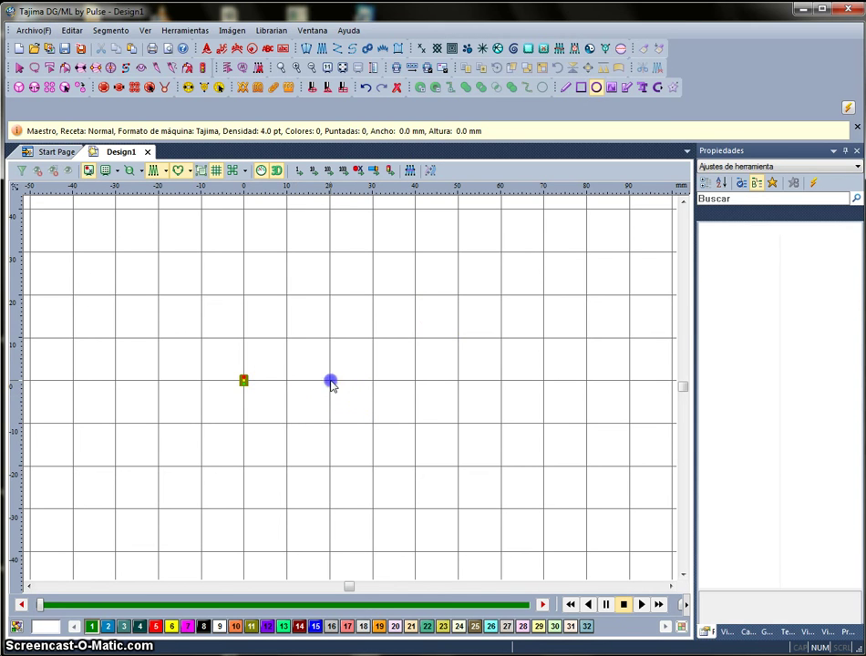
drag(331, 383, 332, 237)
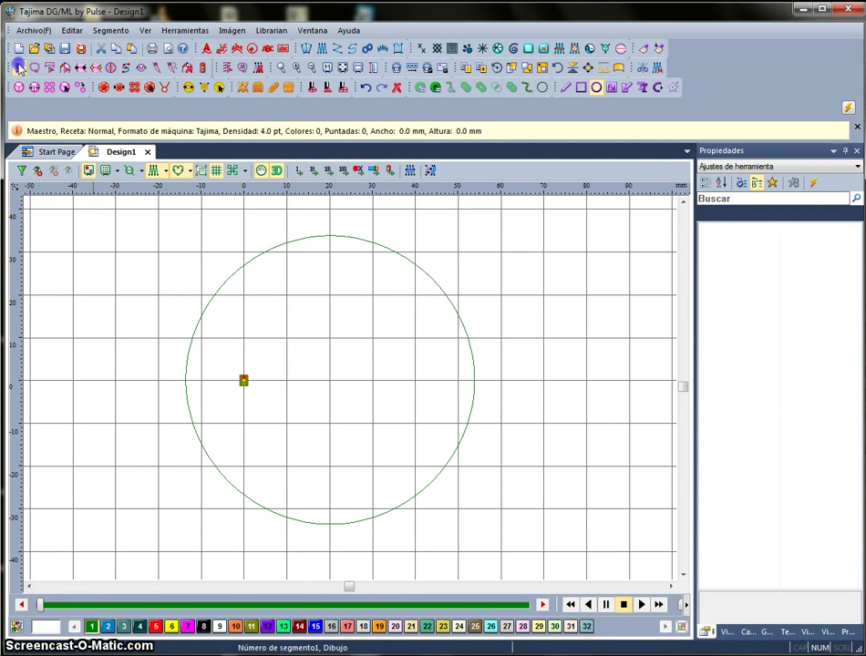
Step: Convert the drawn circle to a Steil segment, with its entry and exit points at the circle's topmost point
click(19, 68)
click(381, 337)
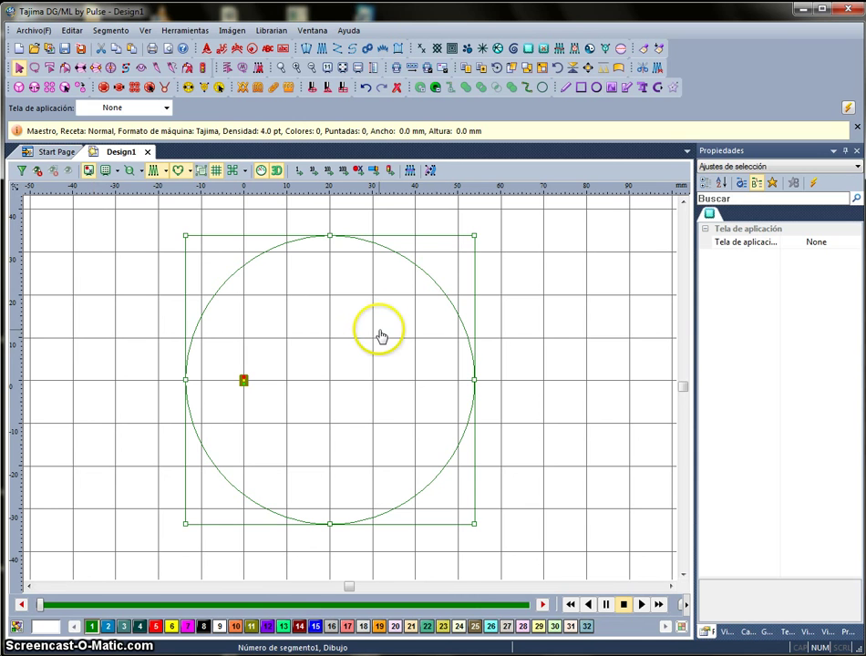
click(429, 171)
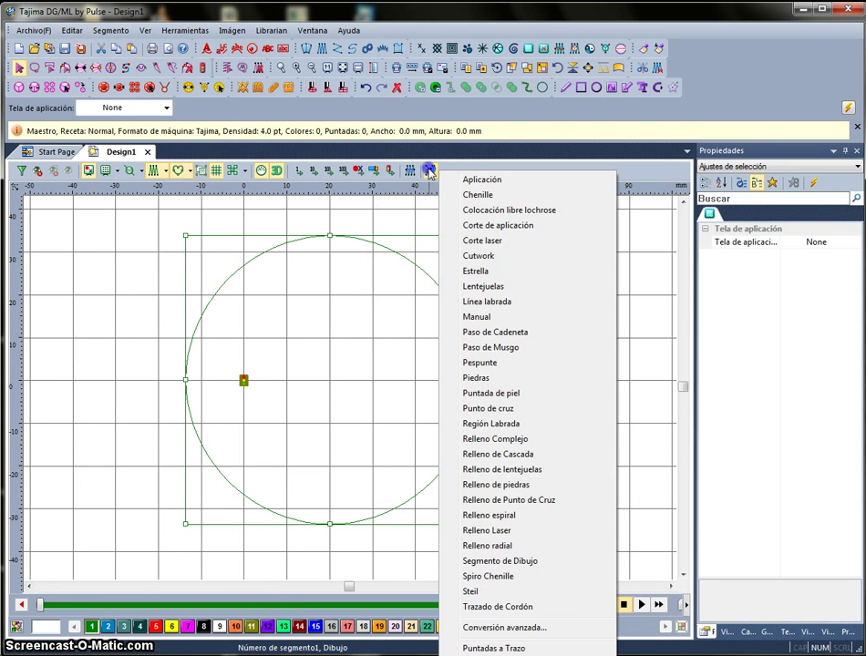
click(468, 591)
click(344, 244)
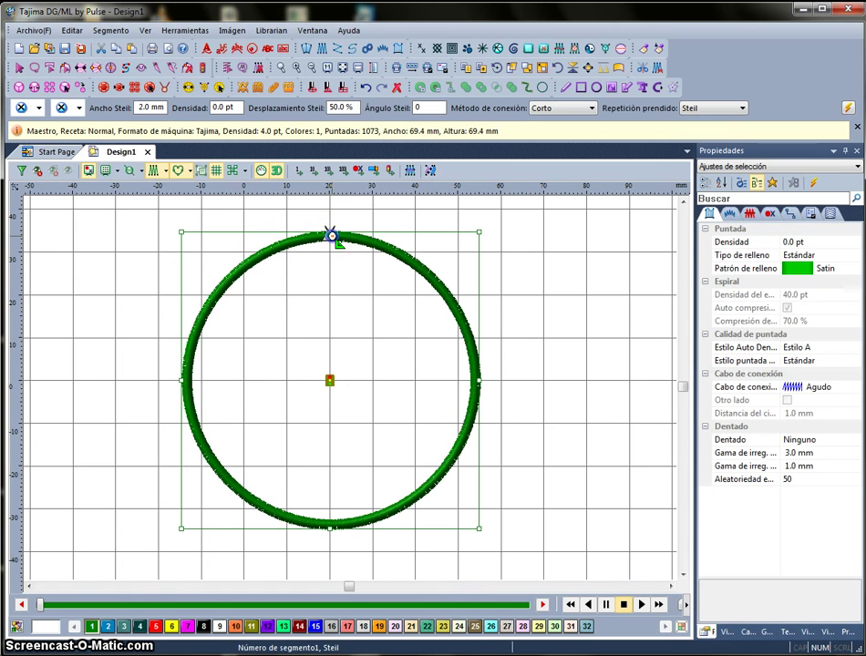
click(330, 236)
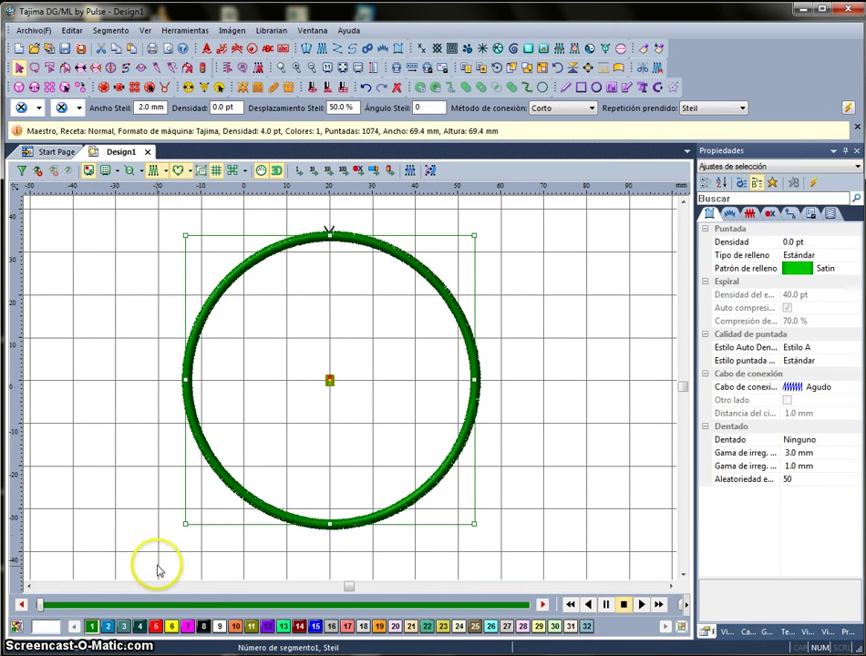
Step: Recolour the Steil circle with yellow needle 6 and set its Ancho Steil to 4.0 mm
click(172, 626)
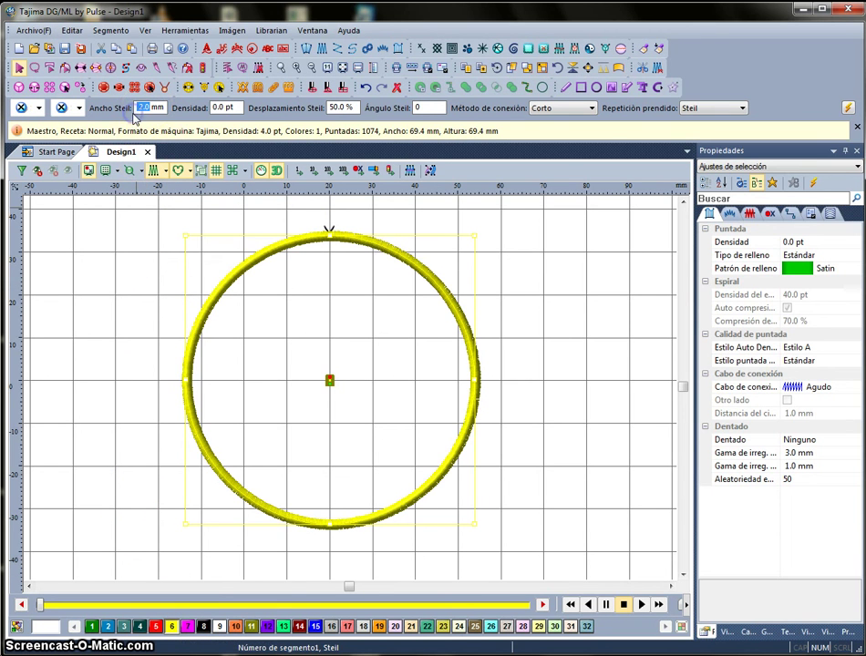
text(4)
key(Return)
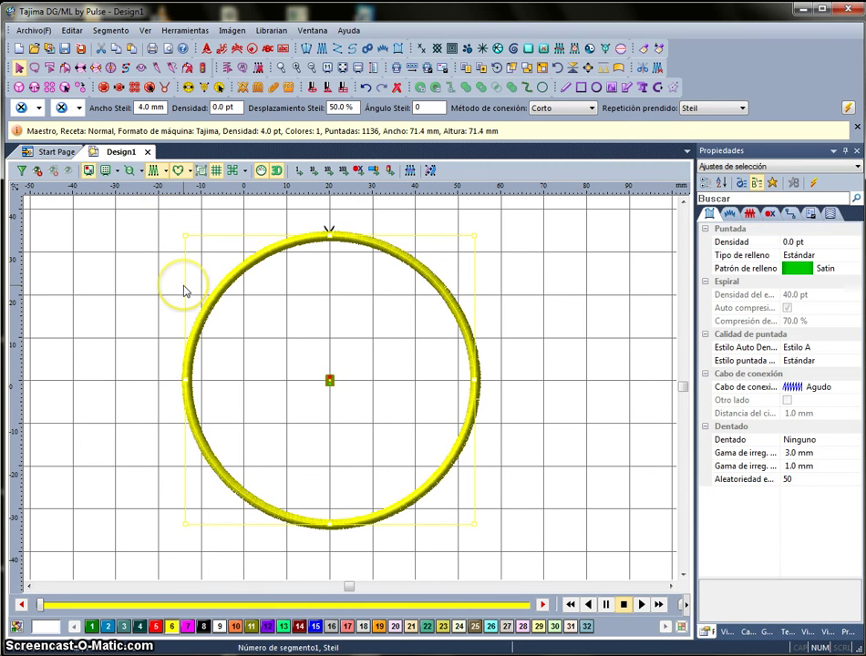
click(138, 365)
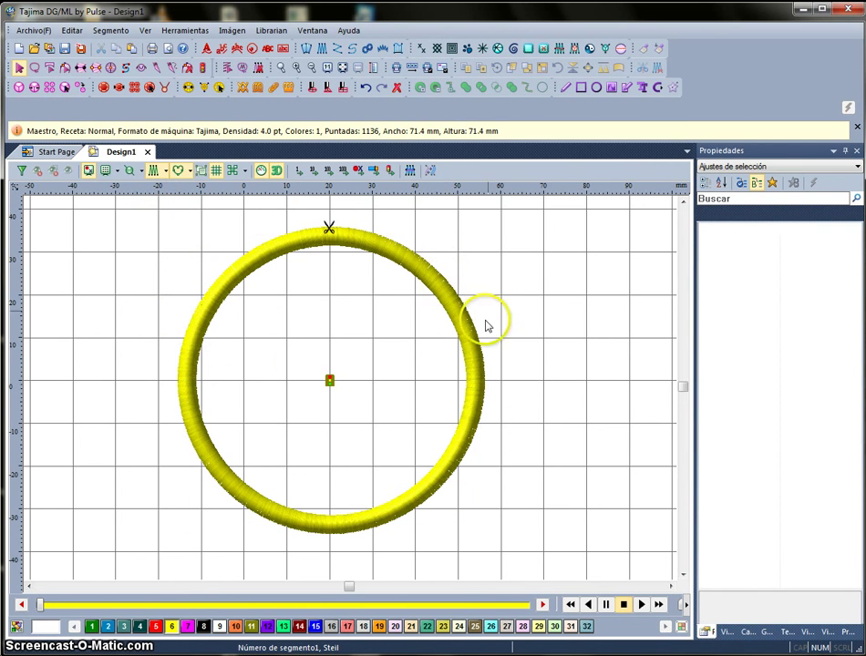
Step: Copy the yellow Steil circle and paste the duplicate after it in the stitching sequence
click(478, 411)
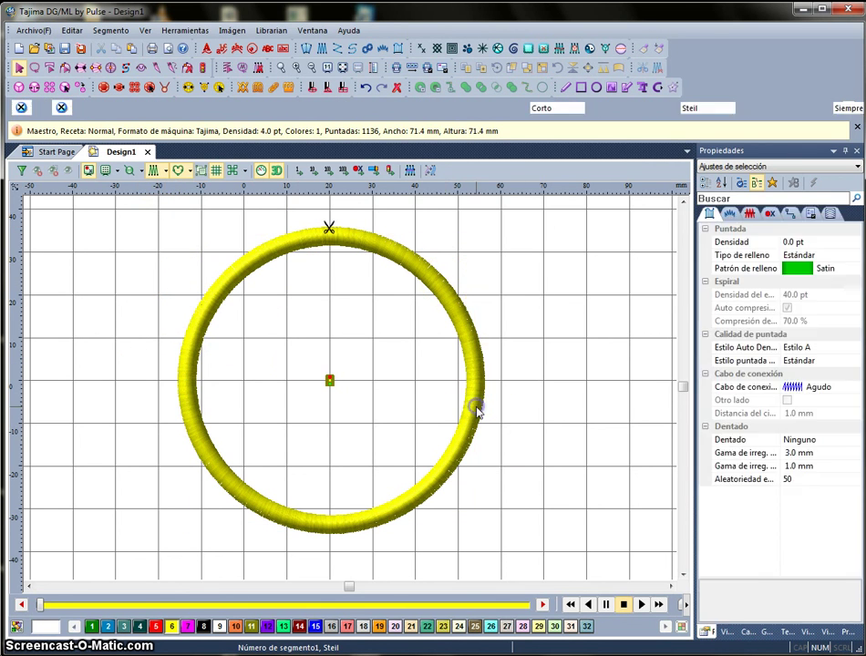
click(826, 632)
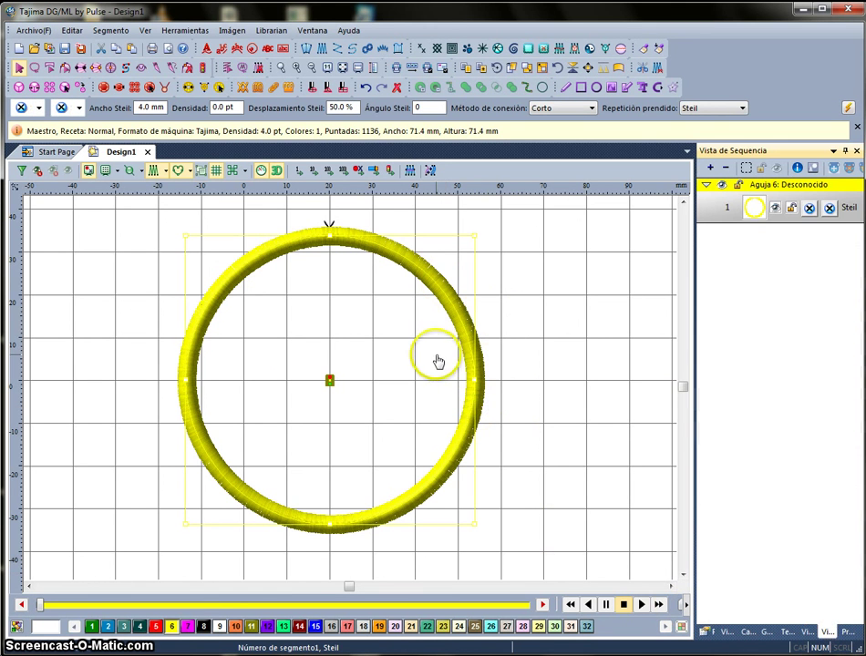
right_click(372, 316)
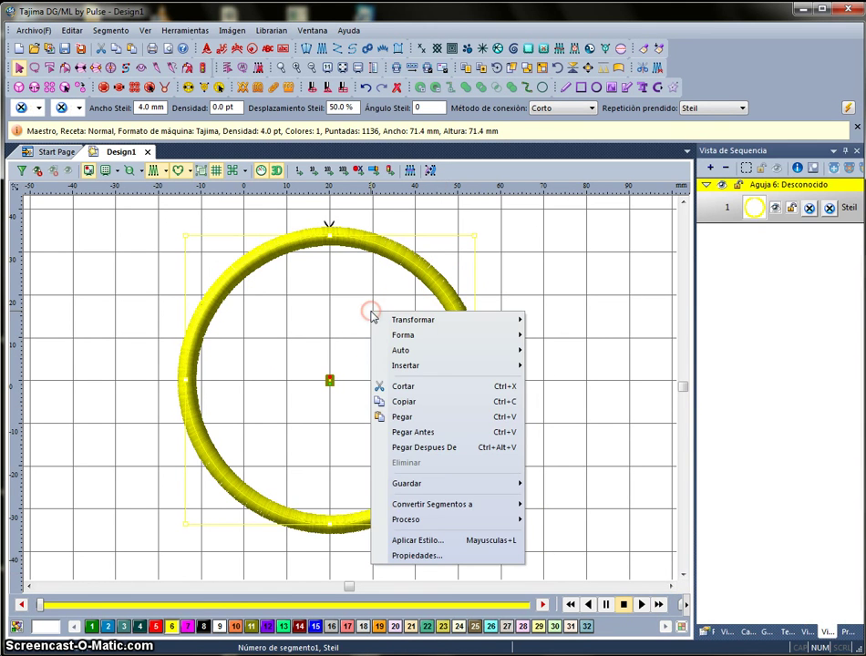
click(407, 402)
right_click(373, 291)
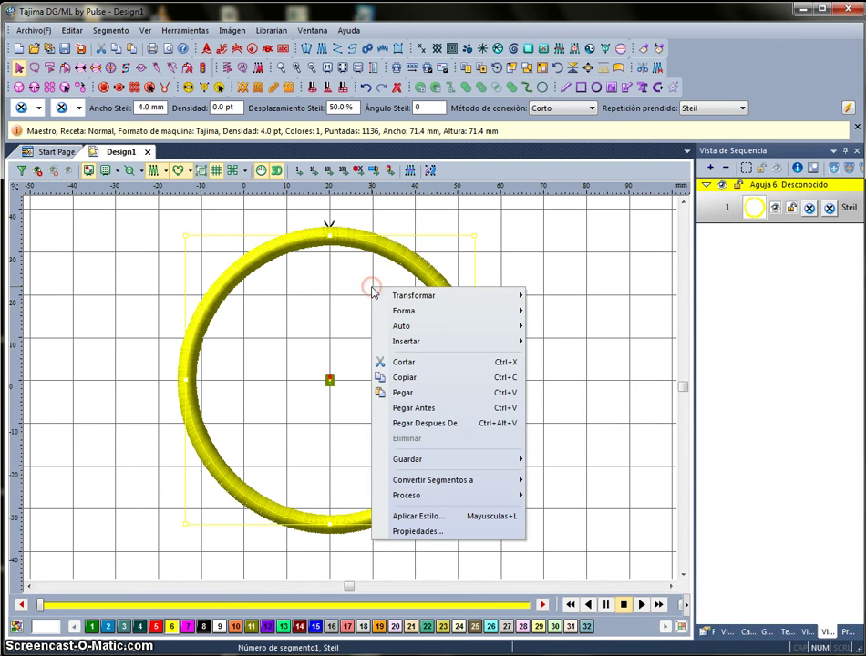
click(428, 424)
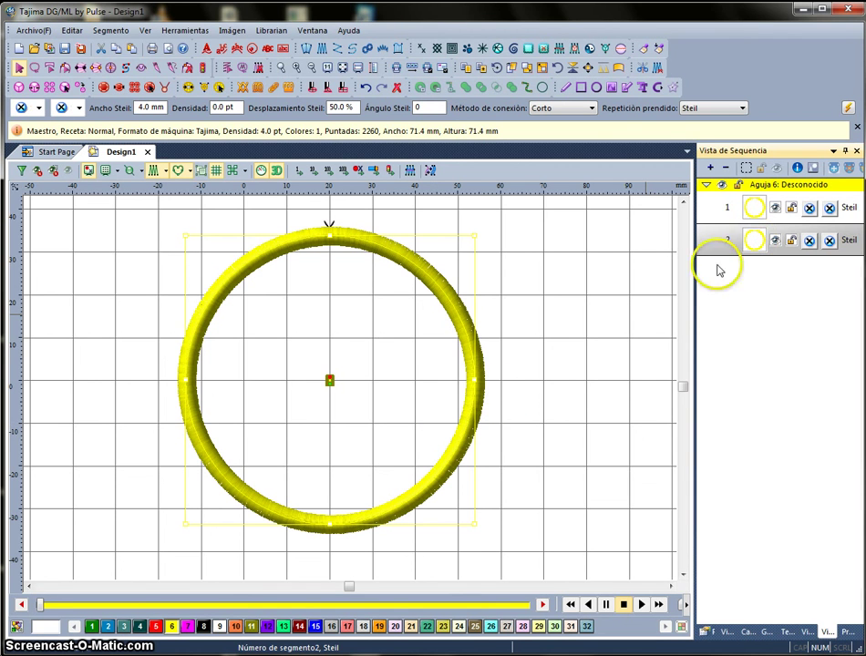
Step: Recolour the duplicate circle with black needle 8 and convert it to Pespunte, starting and ending at its topmost point
click(202, 626)
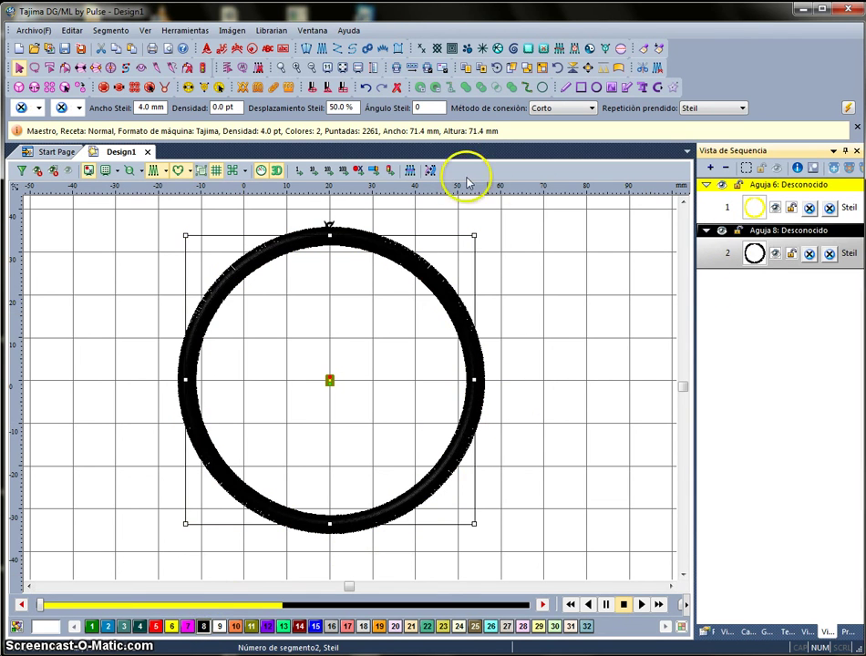
click(431, 173)
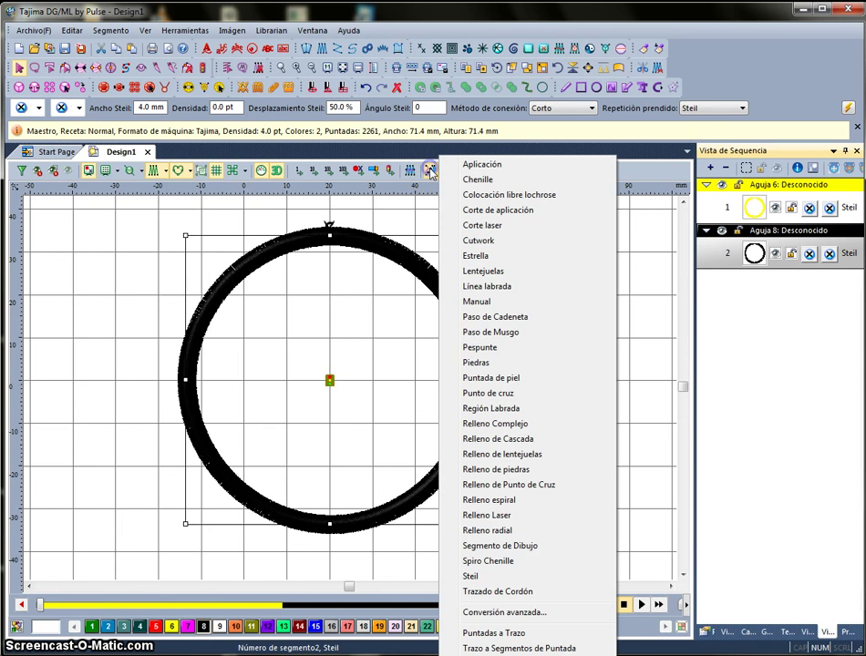
click(495, 351)
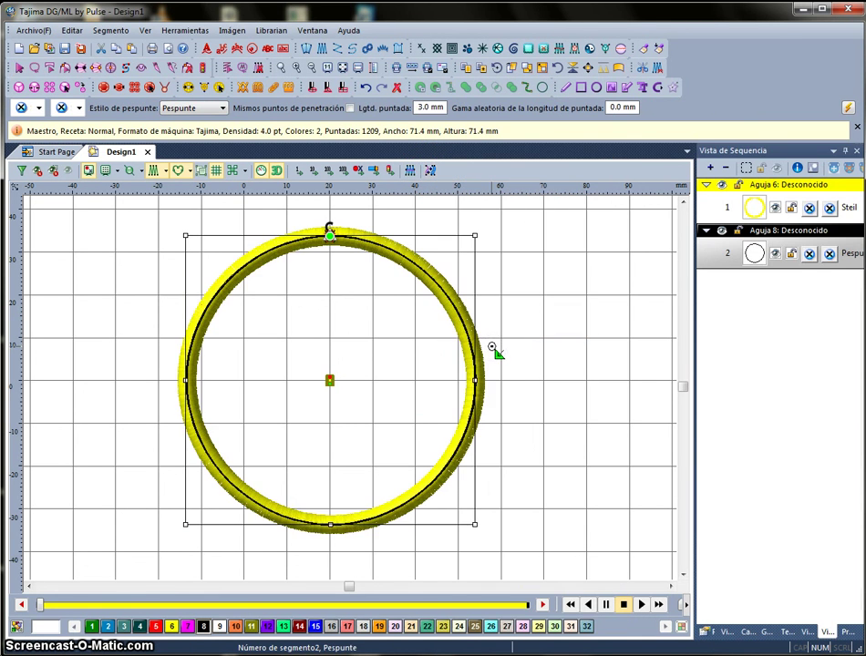
click(330, 236)
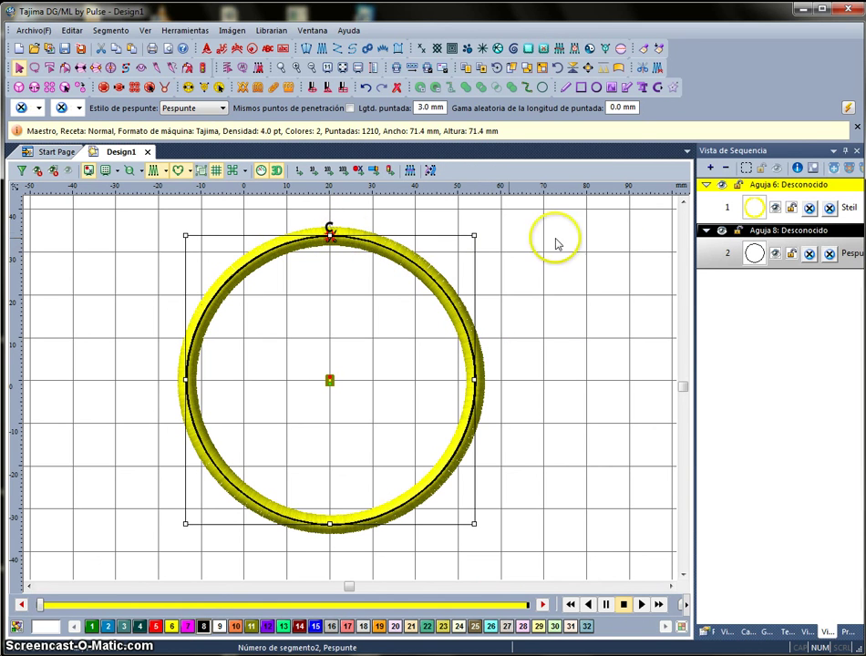
Step: Set the black circle's Estilo de pespunte to Programado and apply the programmed pattern cadena1
click(707, 632)
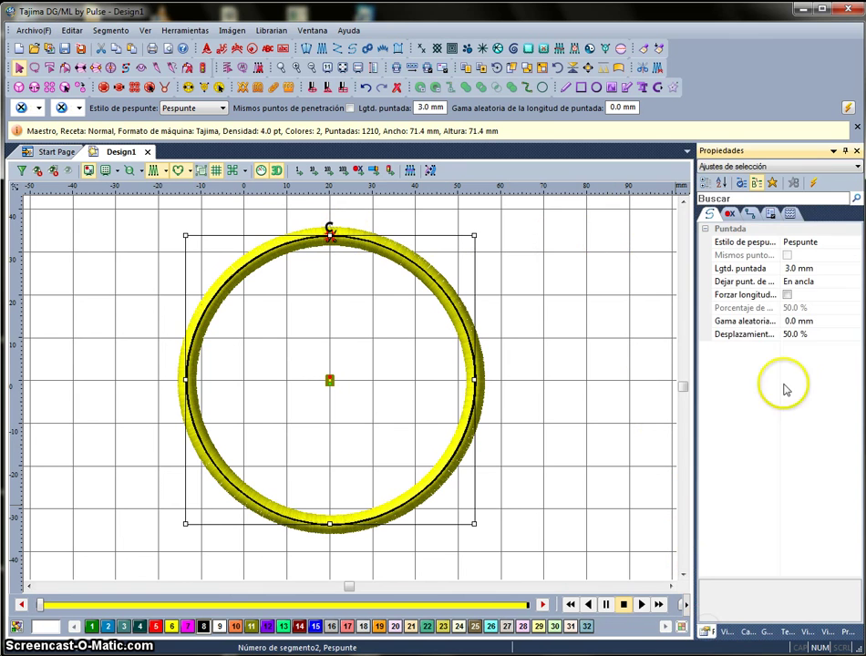
click(811, 242)
click(857, 243)
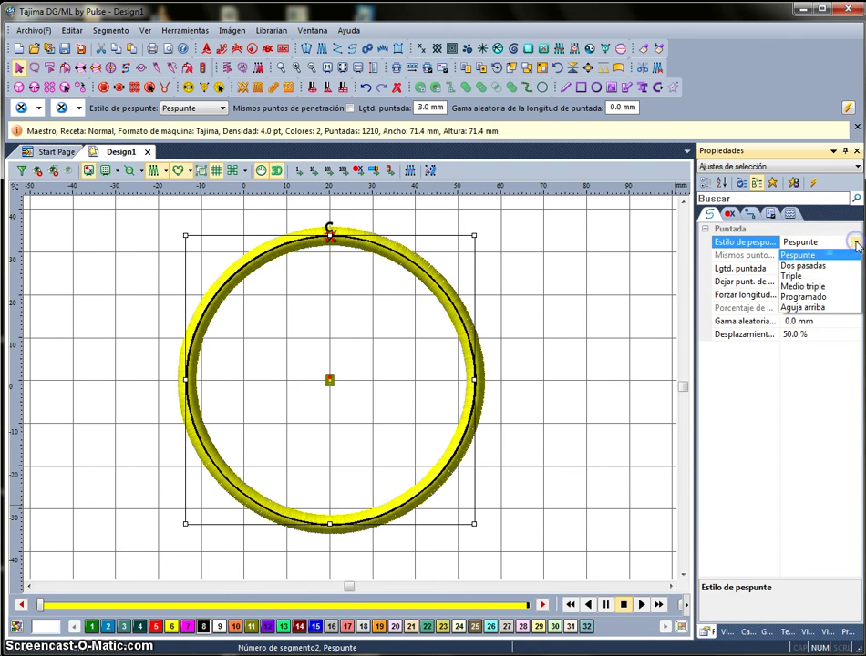
click(821, 299)
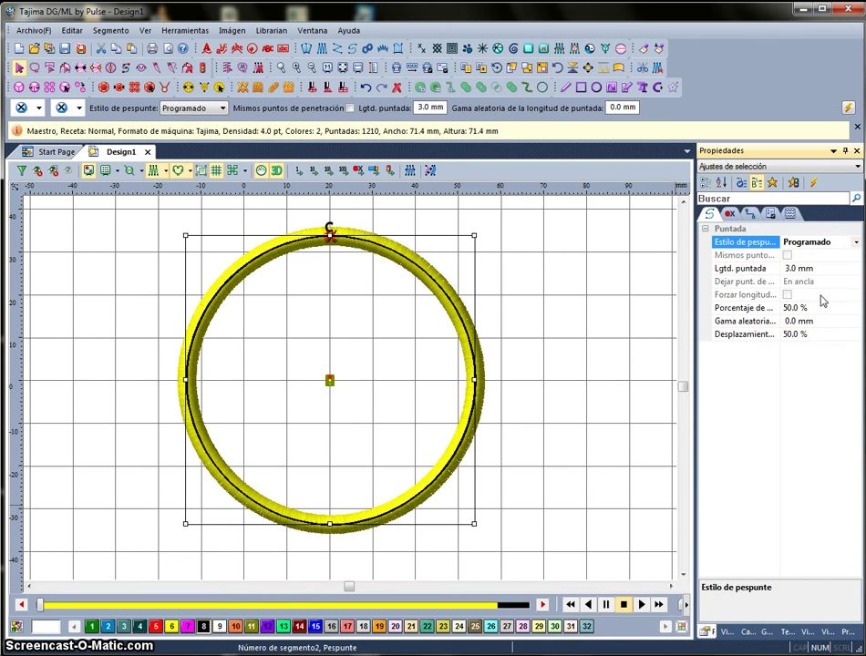
click(791, 216)
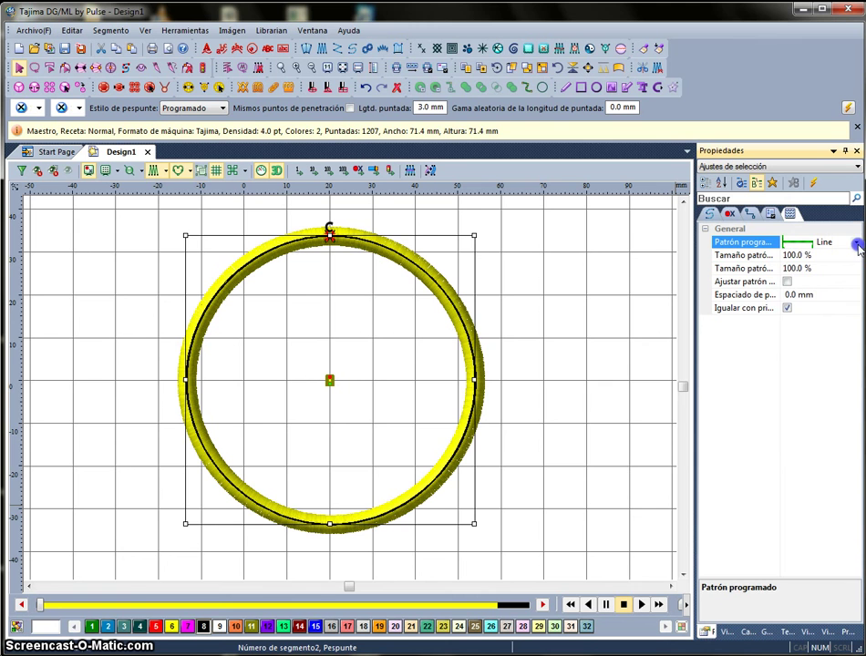
click(857, 243)
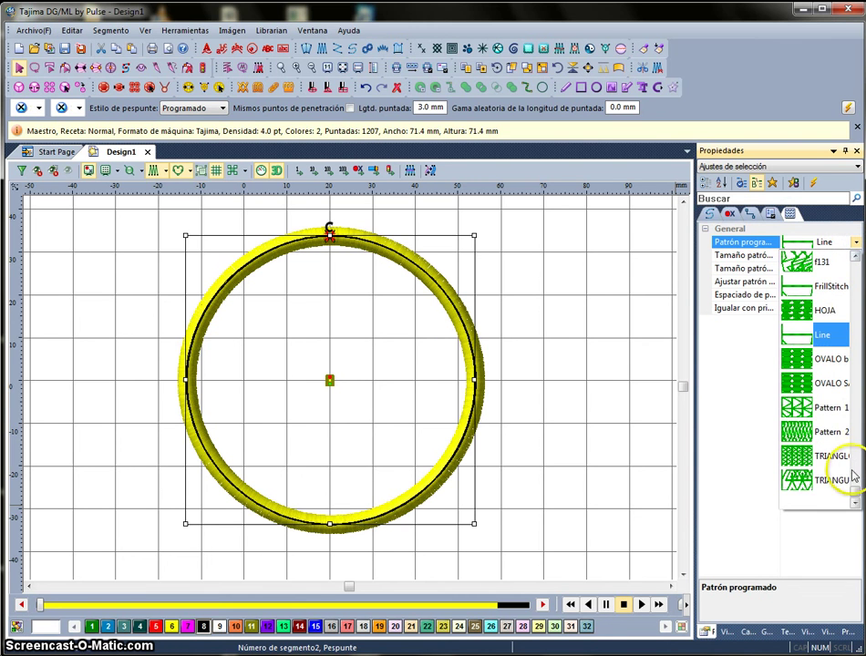
drag(857, 493, 857, 319)
click(795, 336)
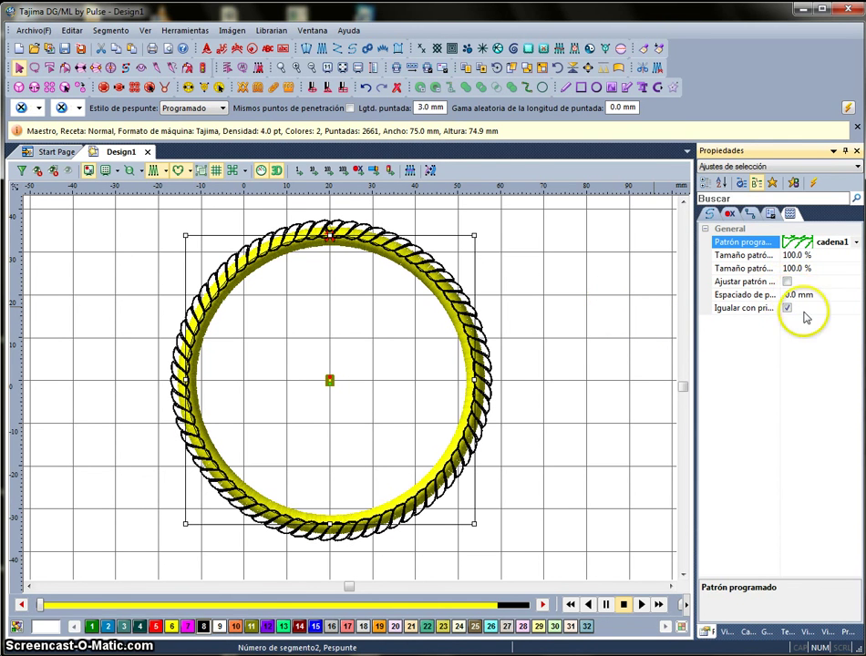
Step: Set the black circle's Porcentaje de desplazamiento to 90% and deselect it
click(710, 218)
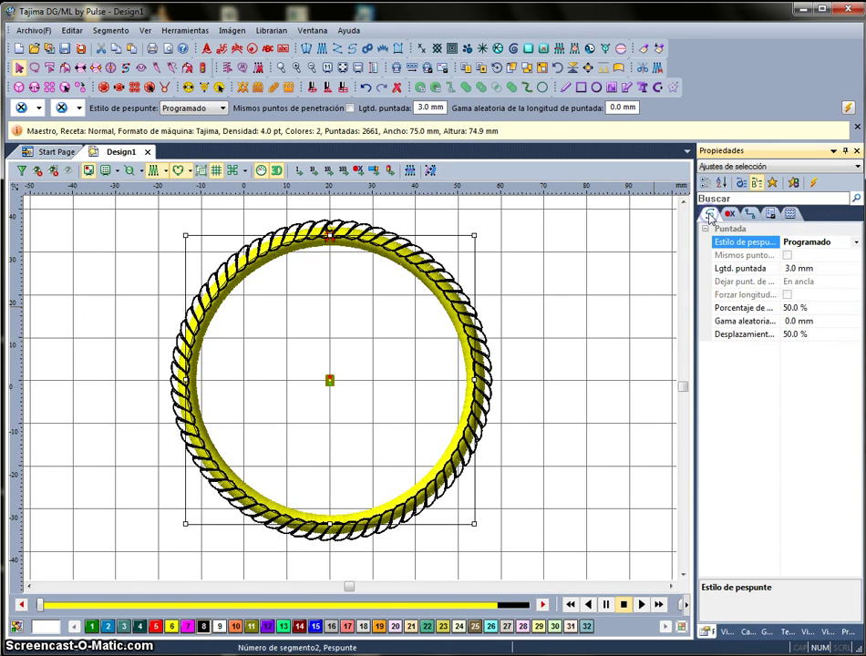
click(829, 308)
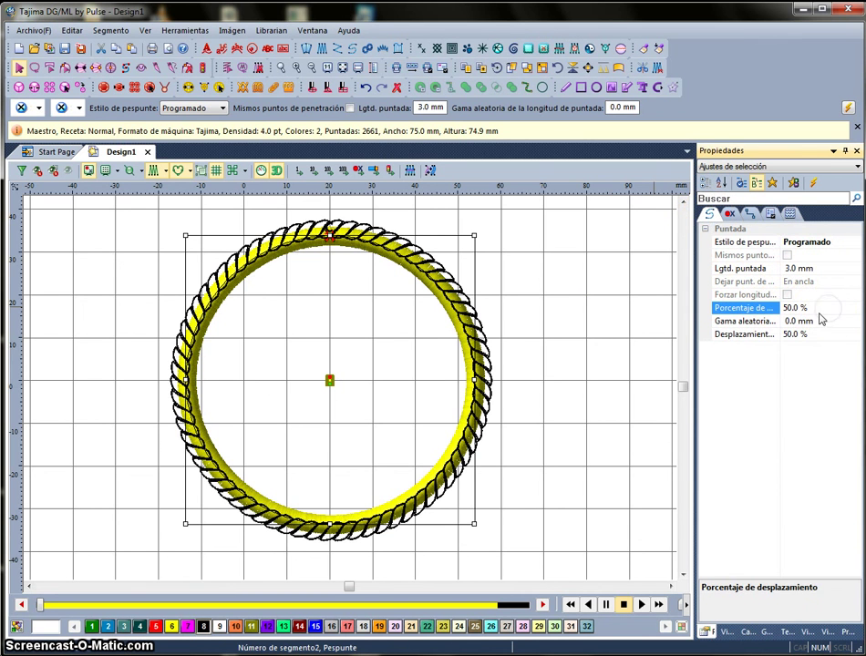
drag(811, 310, 775, 310)
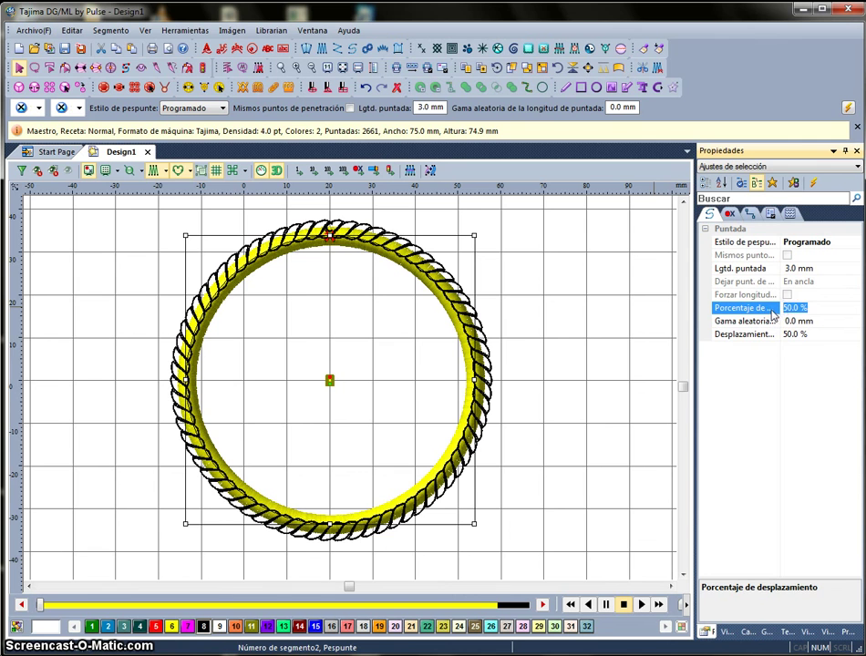
text(90)
key(Return)
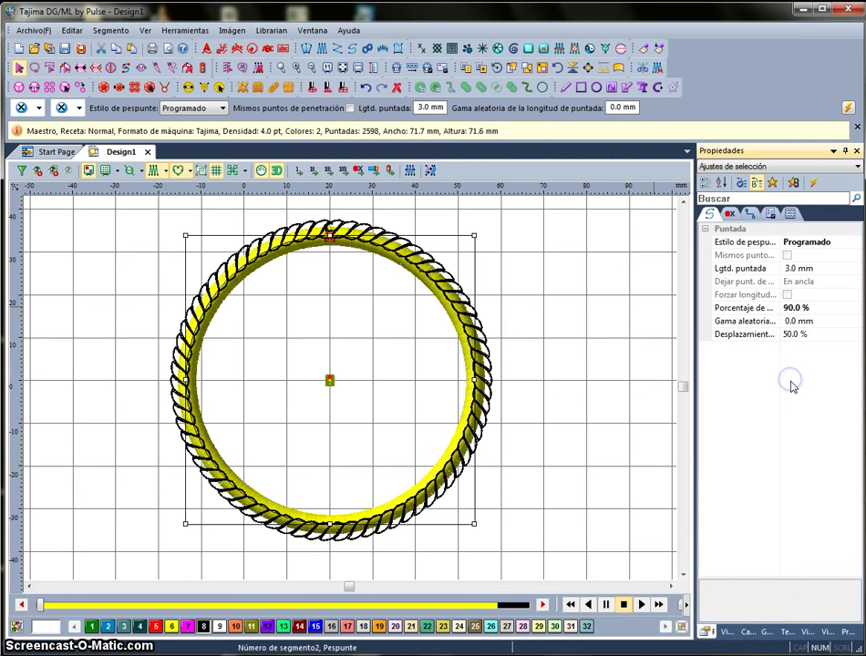
click(606, 351)
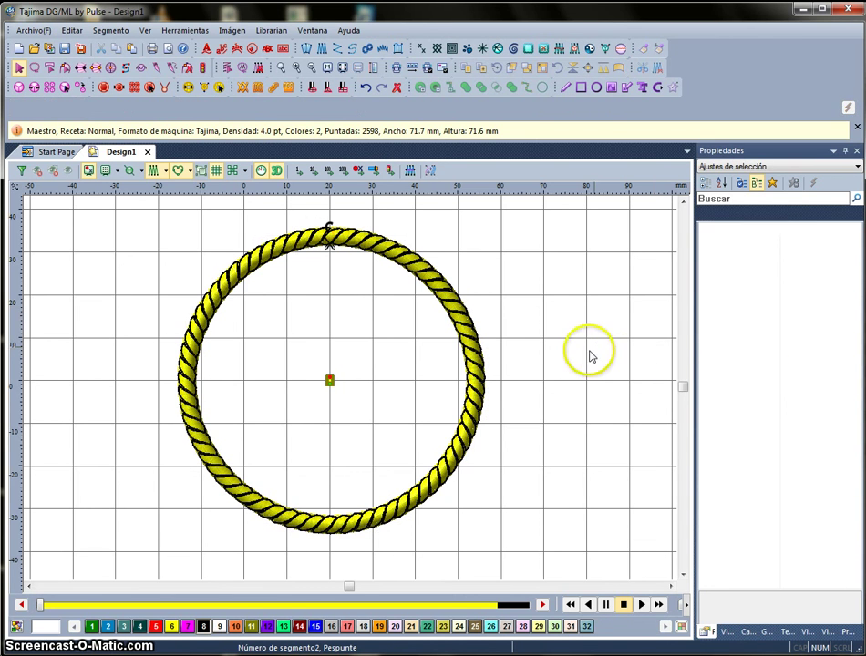
Step: Simulate the stitching of the rope ring, raise the playback speed, and stop the simulation
click(641, 605)
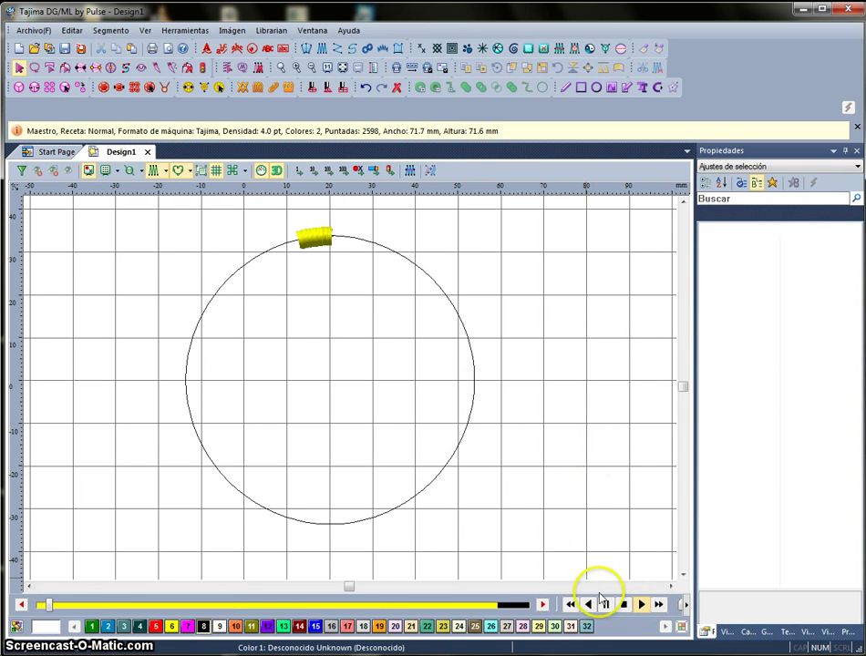
drag(697, 518, 721, 515)
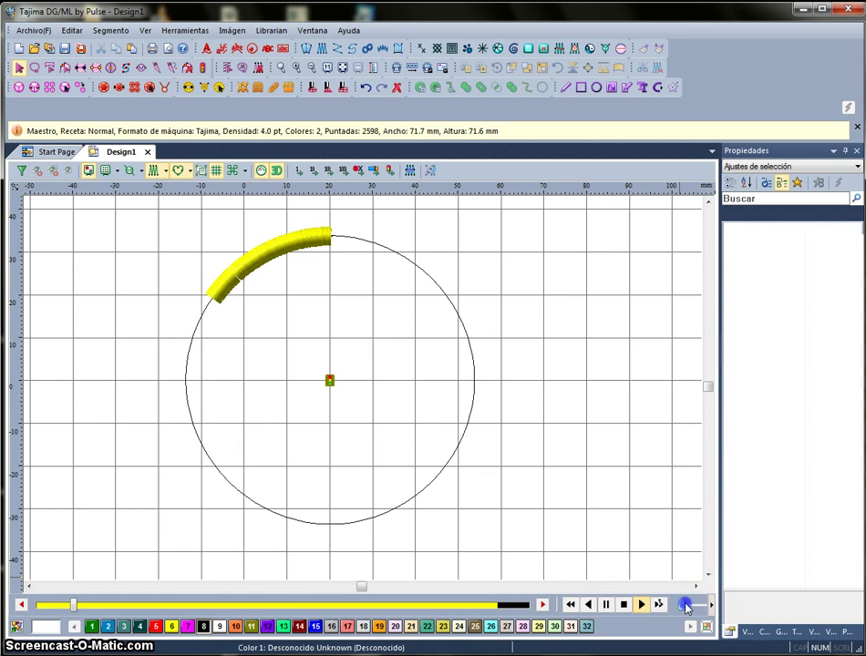
drag(688, 608, 702, 605)
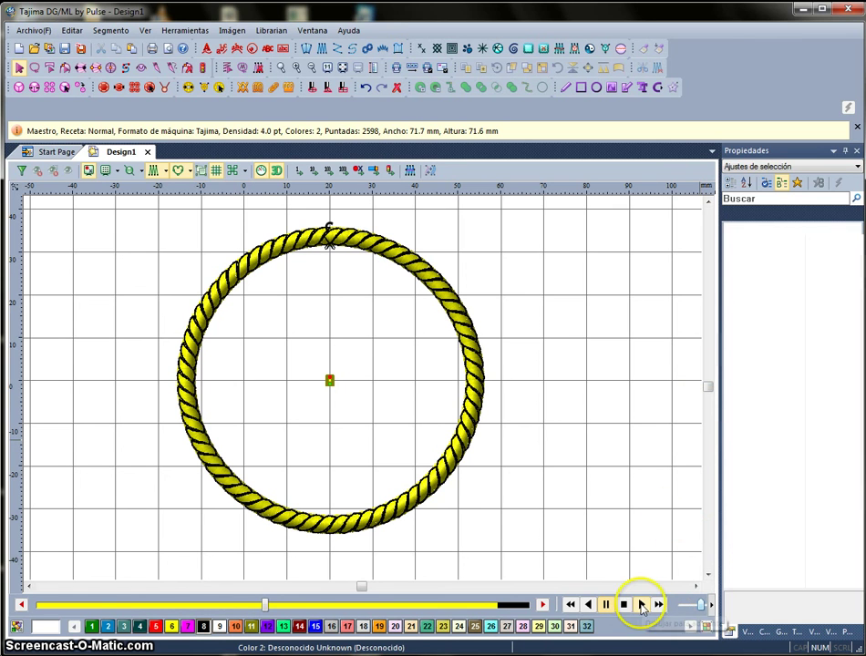
click(625, 606)
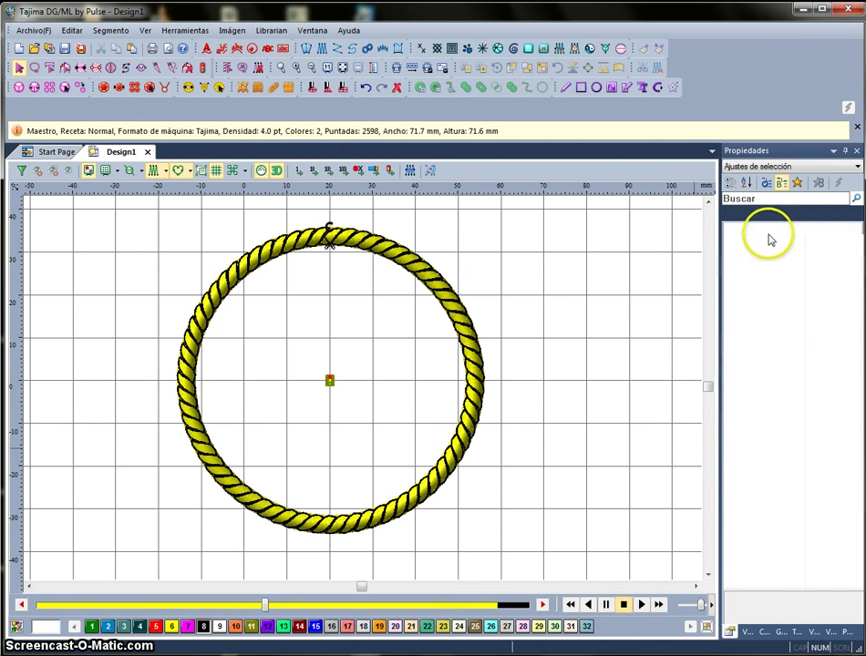
Step: Select the black programmed circle in the sequence and set its Lgtd. puntada to 4.0 mm
click(827, 632)
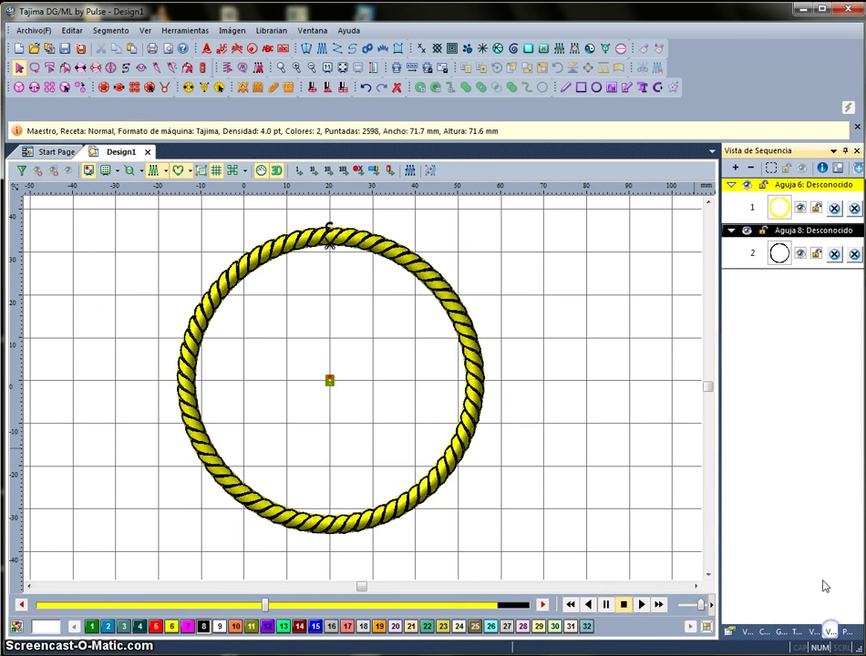
click(781, 254)
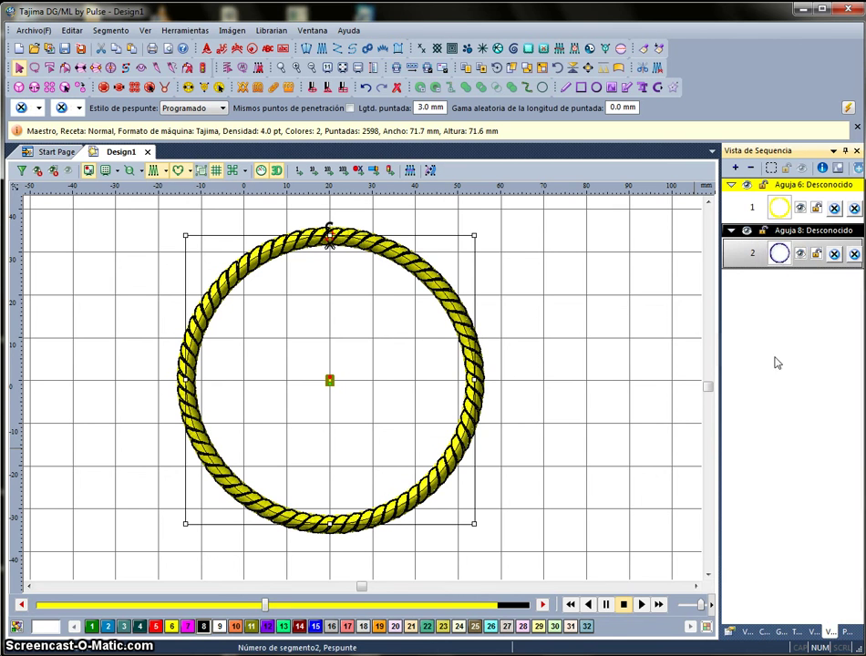
click(735, 632)
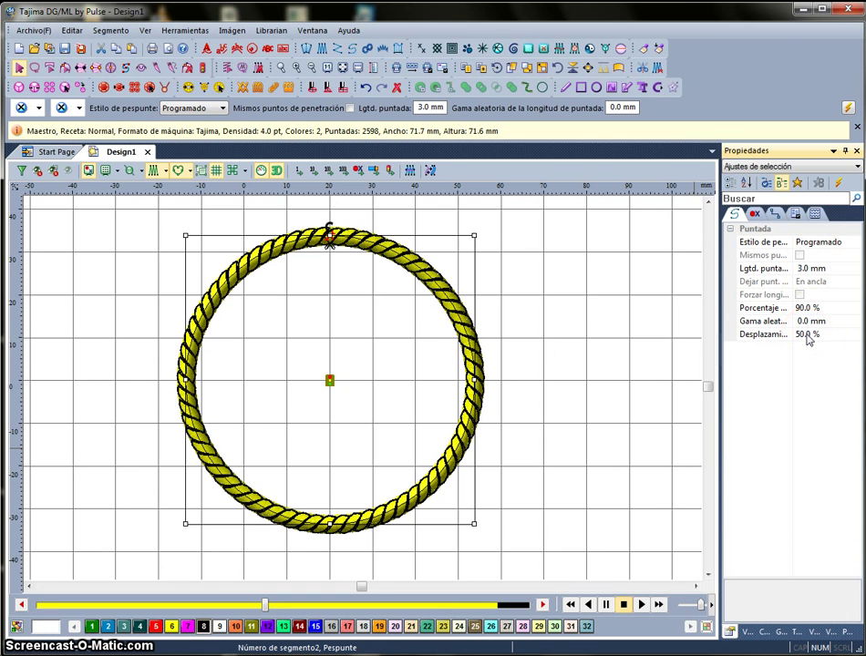
click(830, 268)
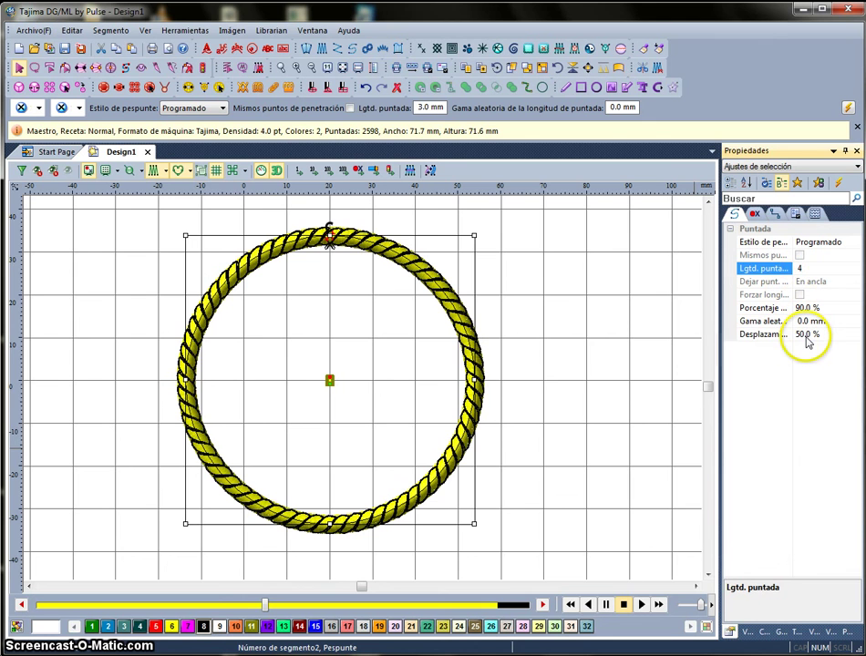
click(824, 458)
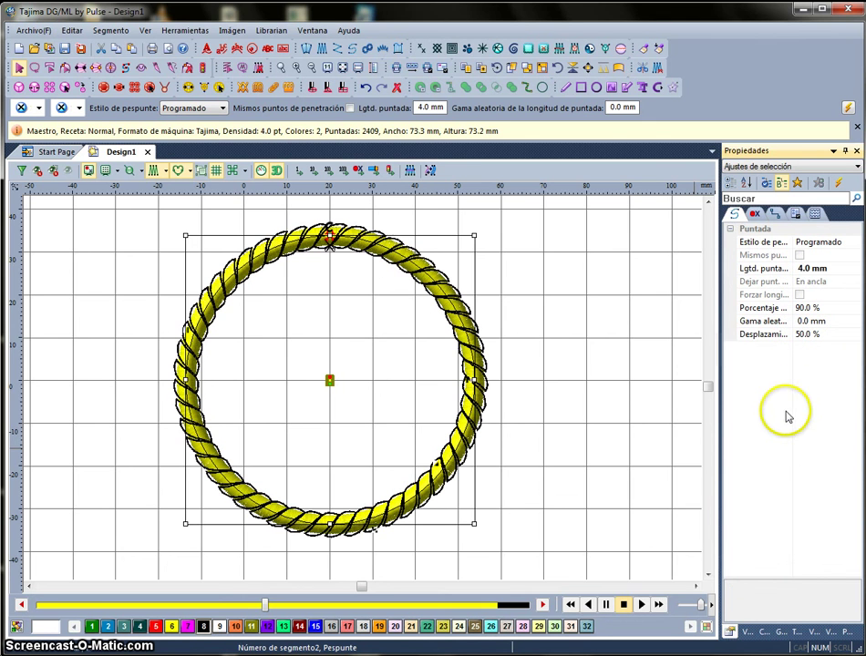
Step: Set the black circle's Lgtd. puntada to 2.5 mm
click(831, 273)
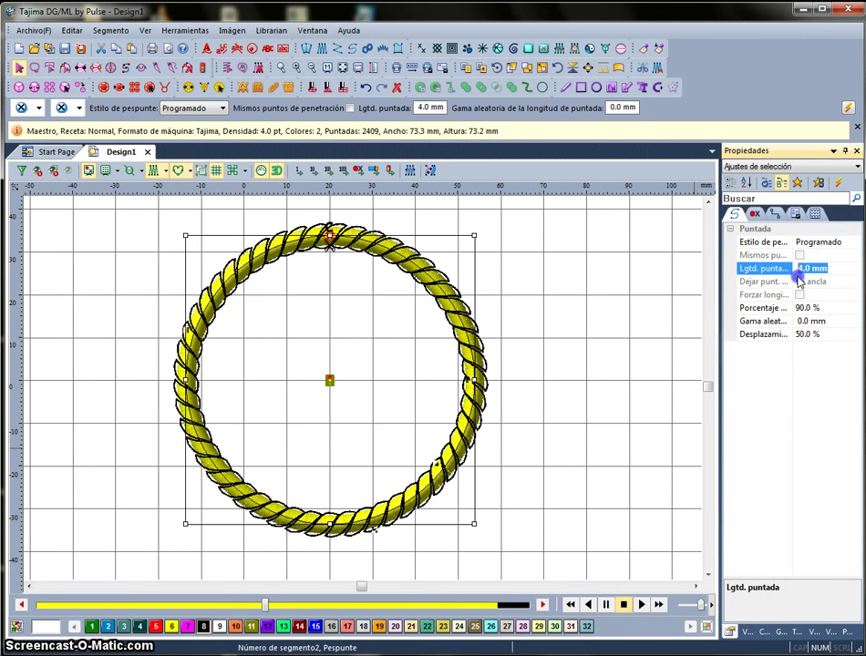
click(801, 408)
text(2.5)
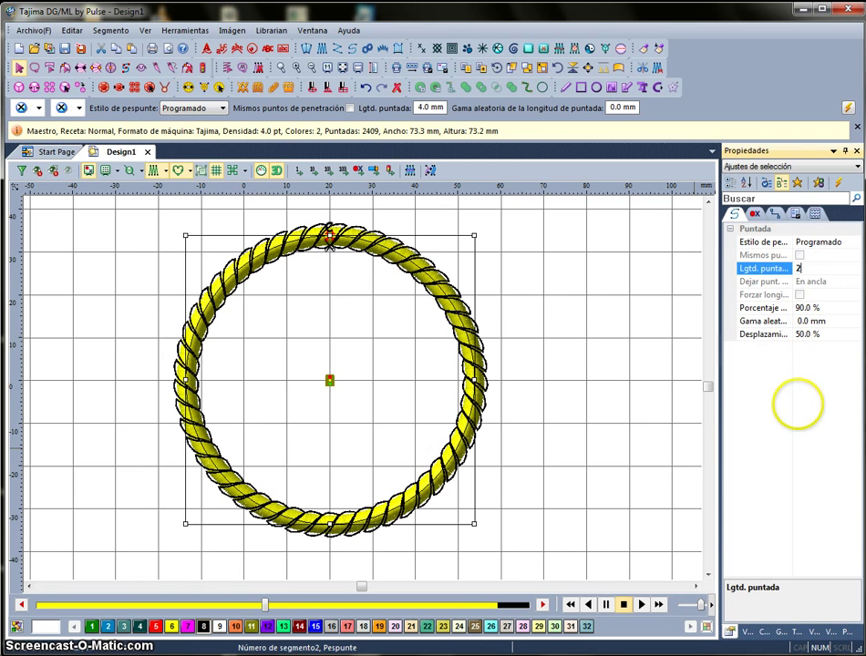
click(796, 424)
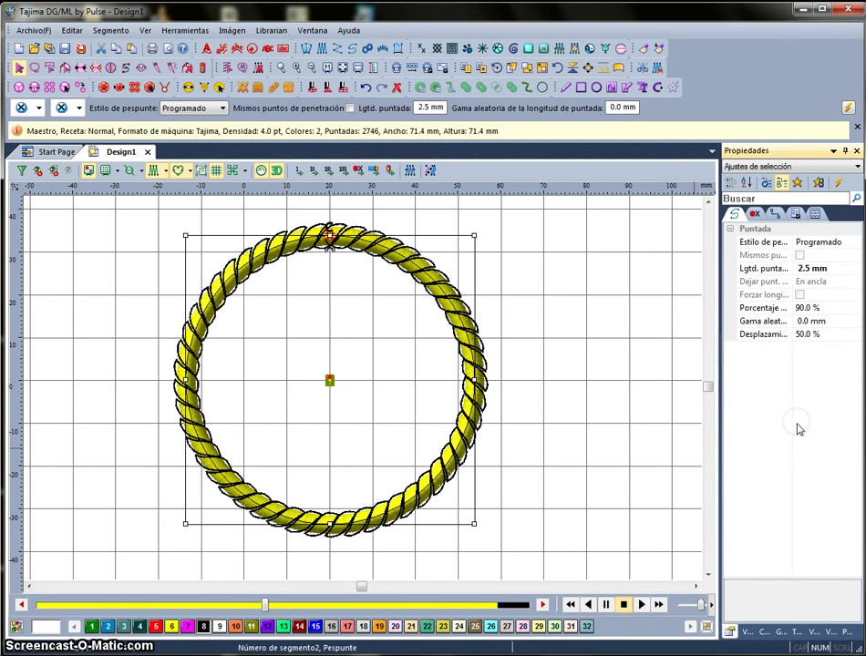
Step: Set the black circle's Lgtd. puntada back to 3.0 mm and deselect it
click(810, 270)
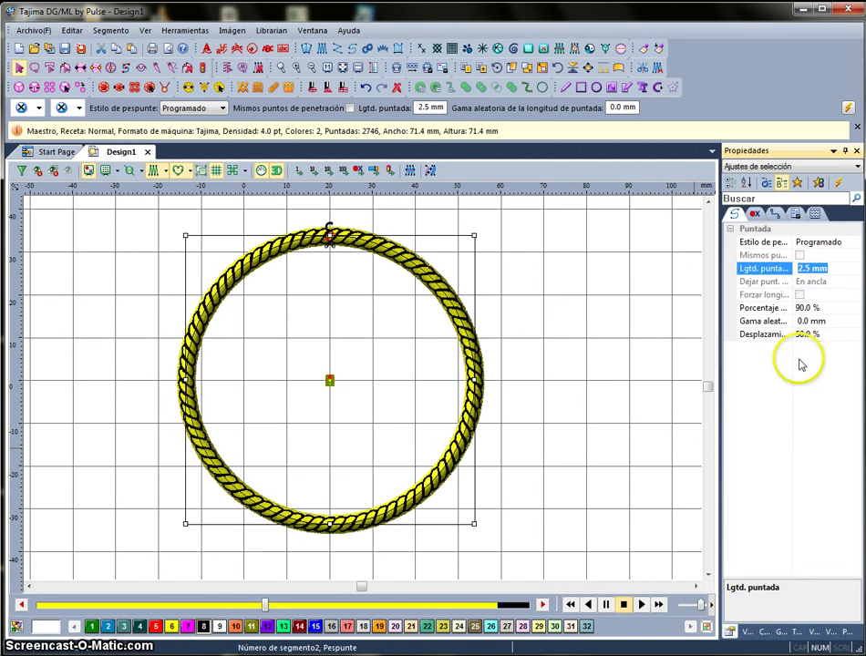
text(3)
click(828, 420)
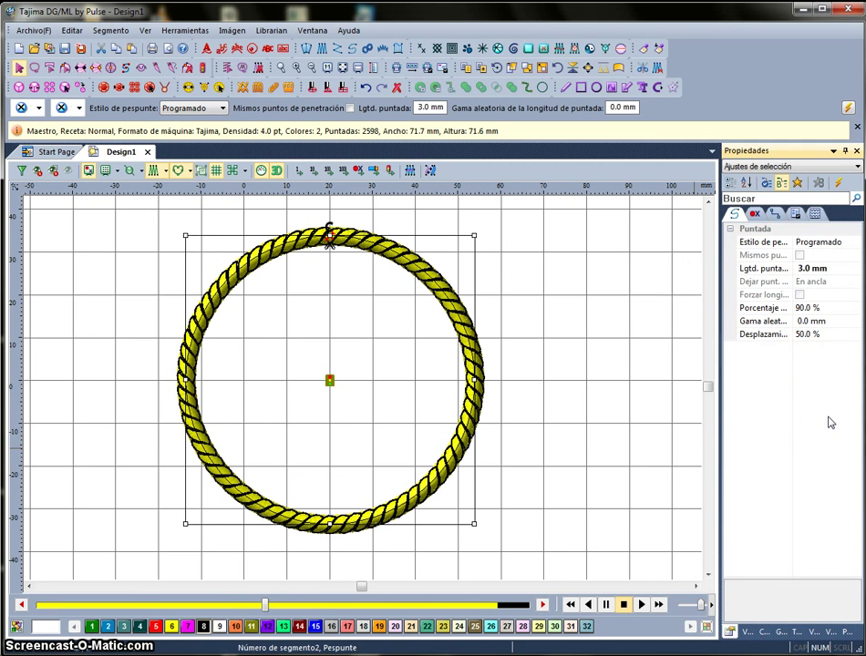
click(640, 426)
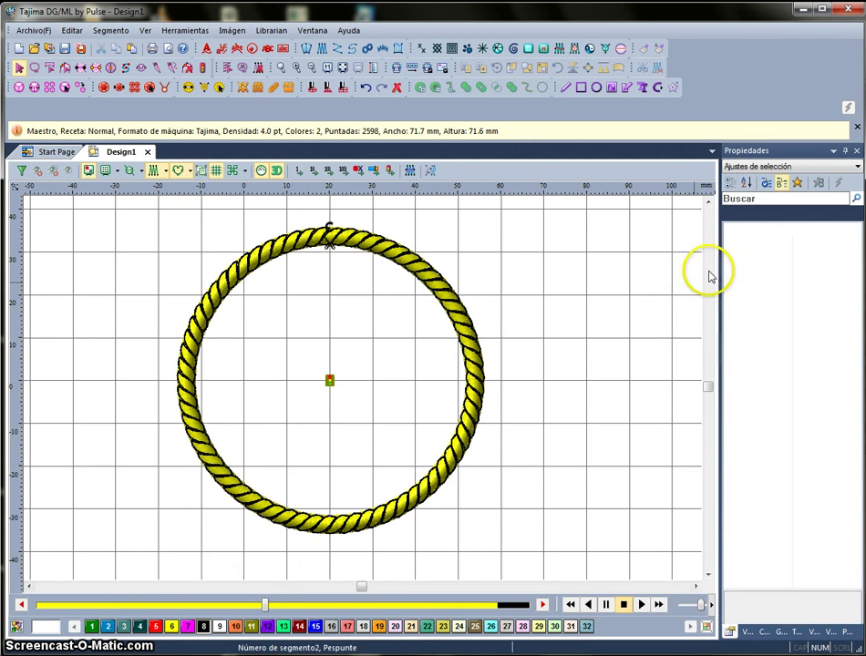
Step: Reselect the black circle in the sequence and try to set its Espaciado de patrón to -0.2 mm
click(829, 633)
click(781, 254)
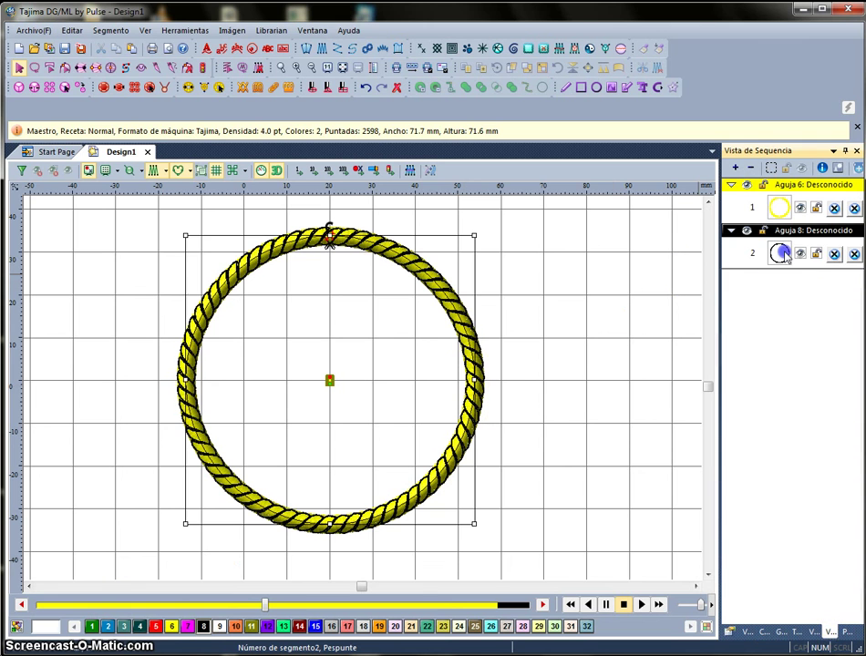
click(729, 633)
click(816, 213)
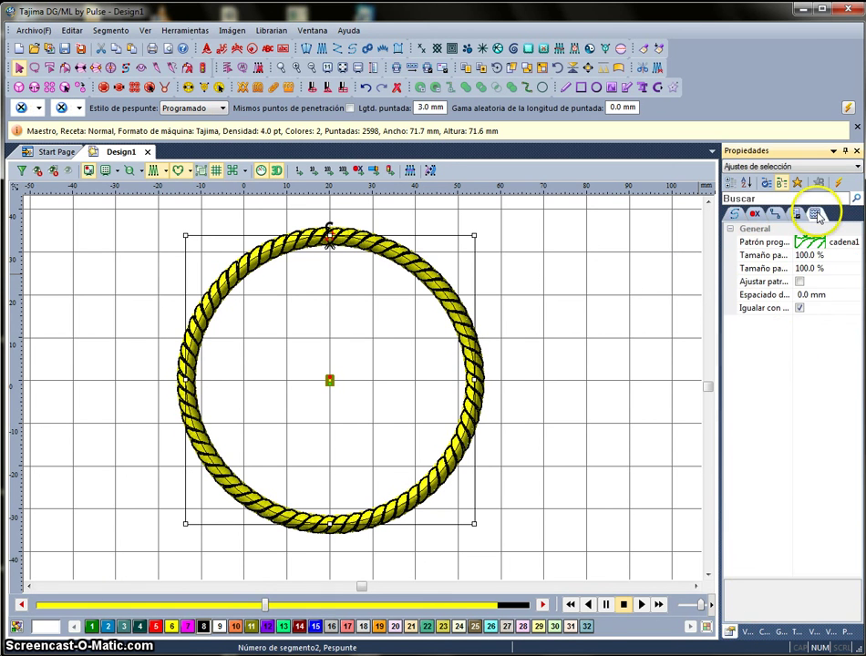
click(810, 295)
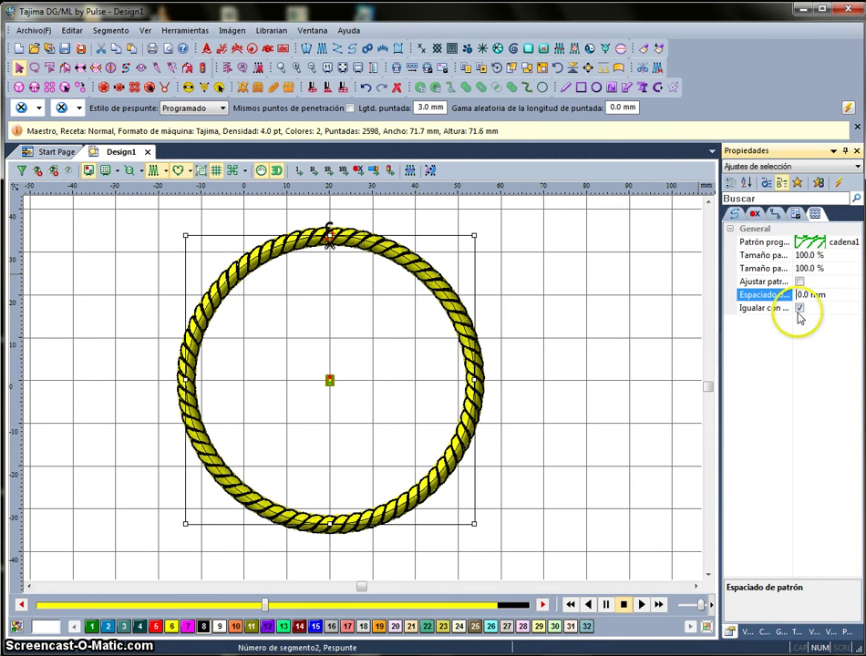
text(-)
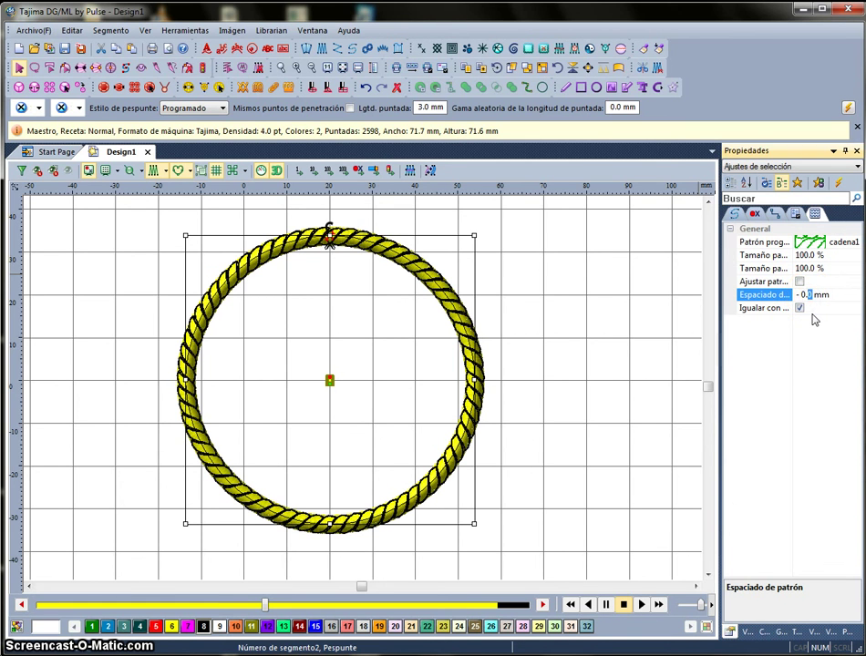
click(833, 447)
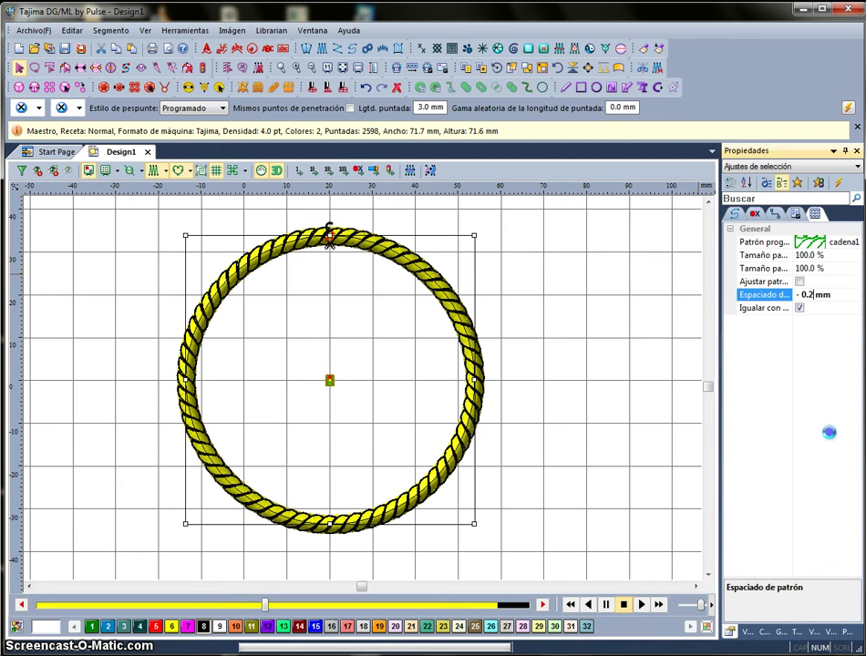
Step: Try an Espaciado de patrón of 0.2 mm on the black circle and settle on 0.5 mm
click(804, 296)
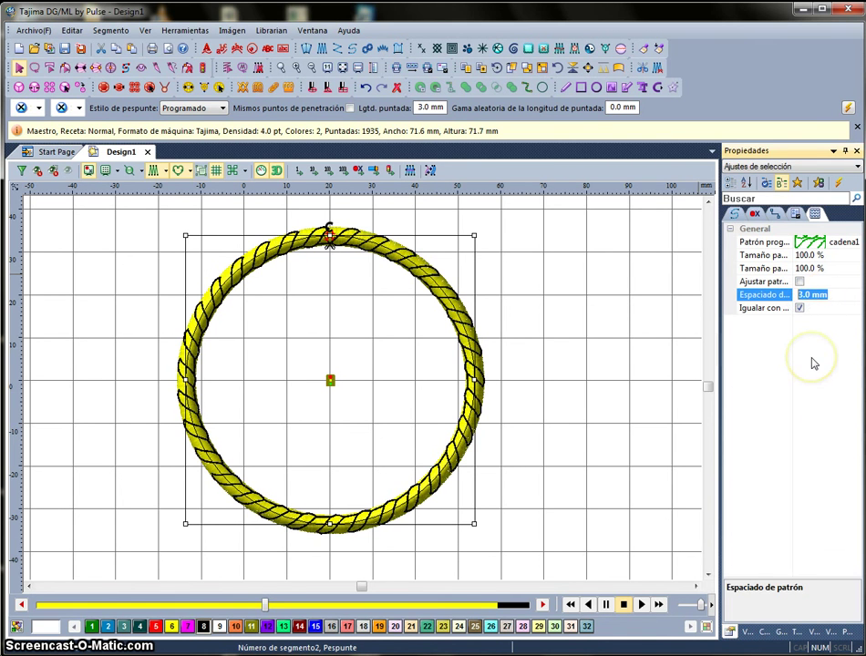
text(0.)
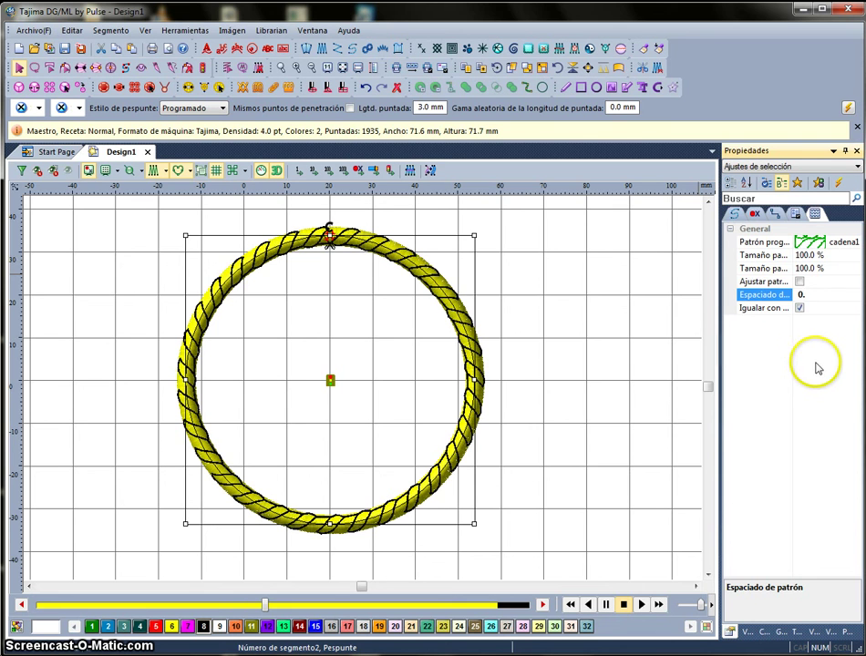
text(2)
click(820, 373)
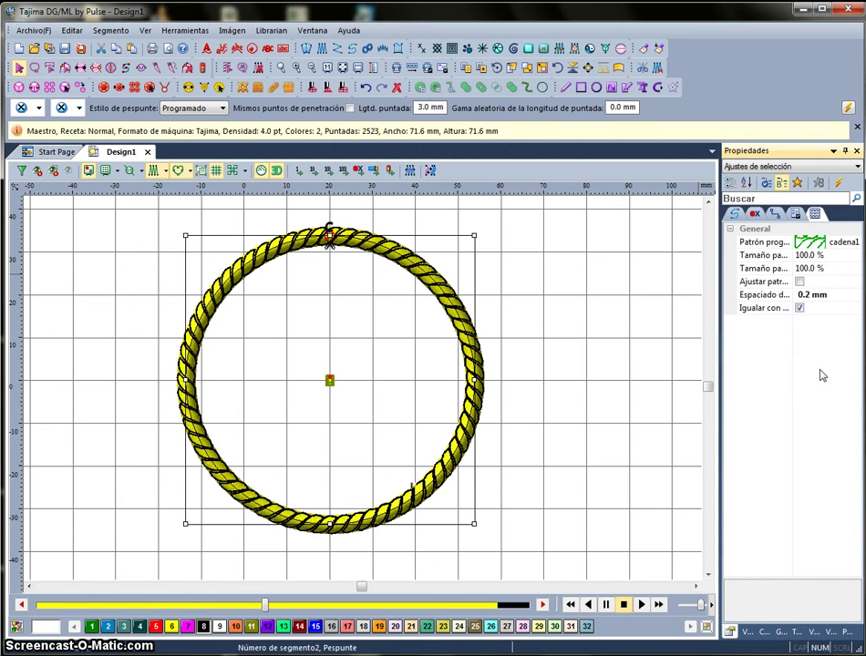
click(813, 296)
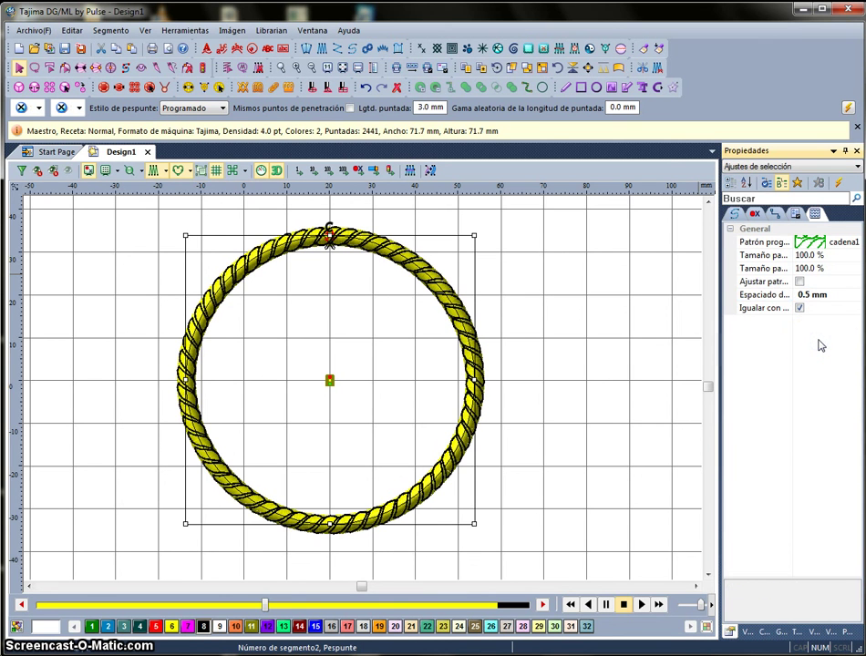
Step: Set the black circle's Espaciado de patrón to 0.0 mm
click(812, 298)
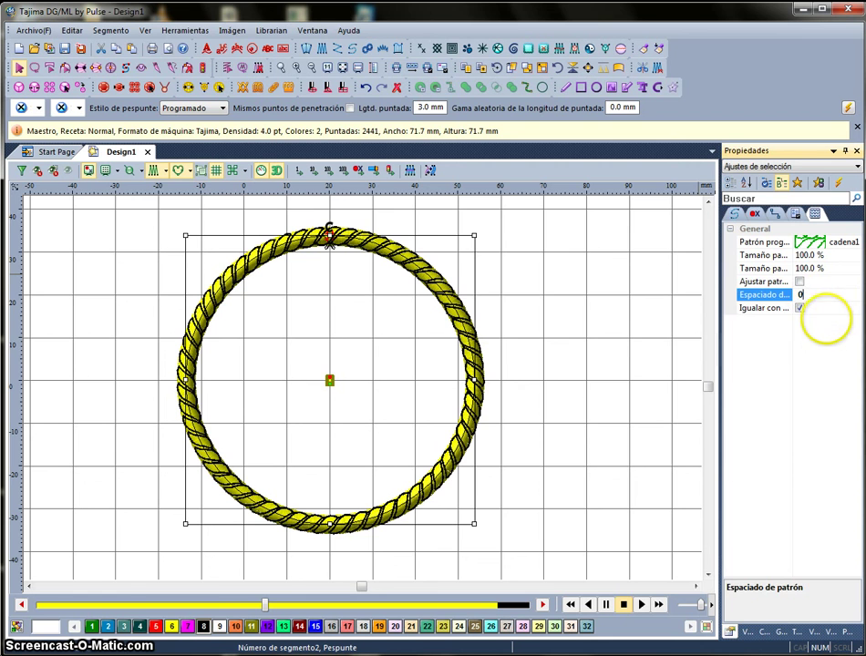
key(Return)
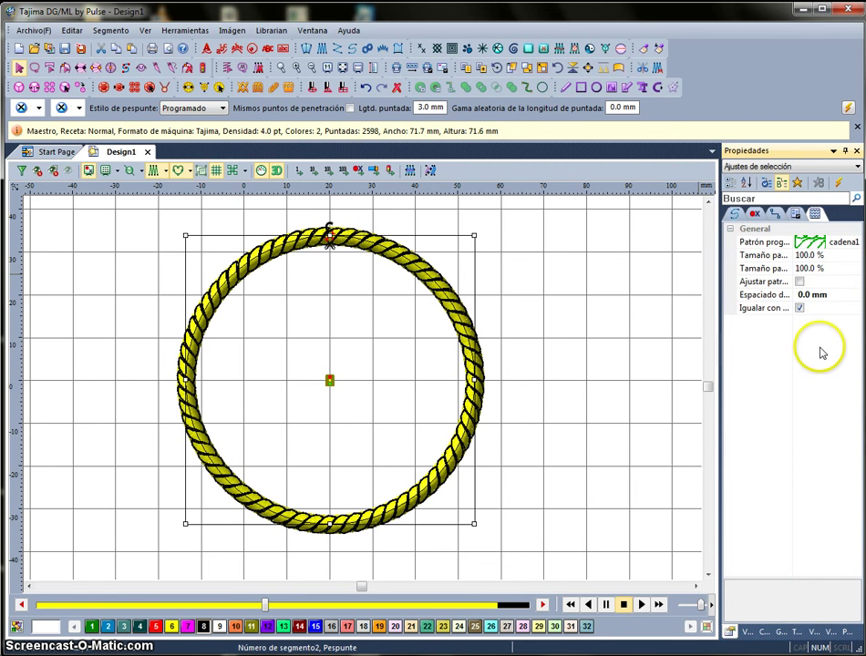
Step: Try a negative value and 3.0 mm as the black circle's Espaciado de patrón
click(799, 294)
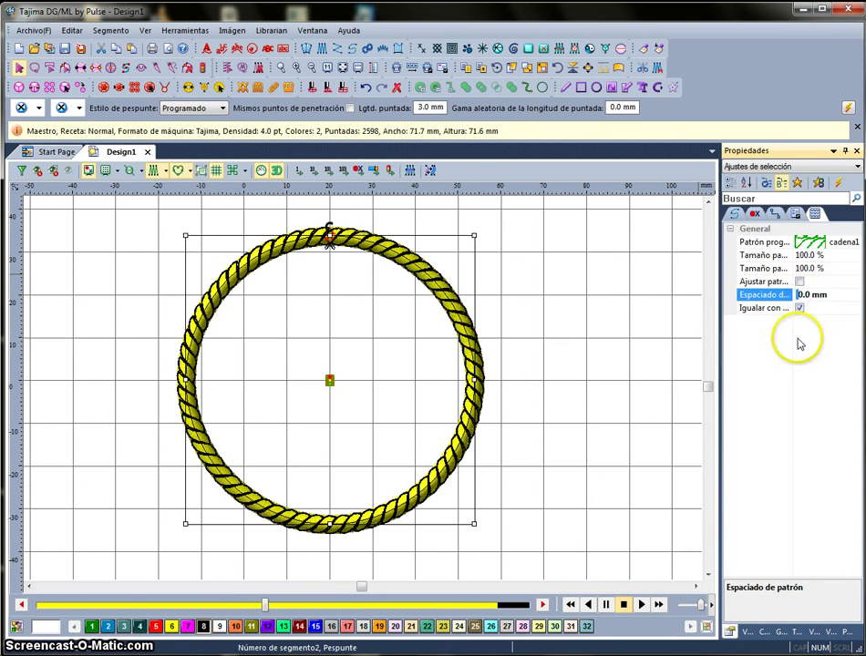
key(Return)
click(799, 295)
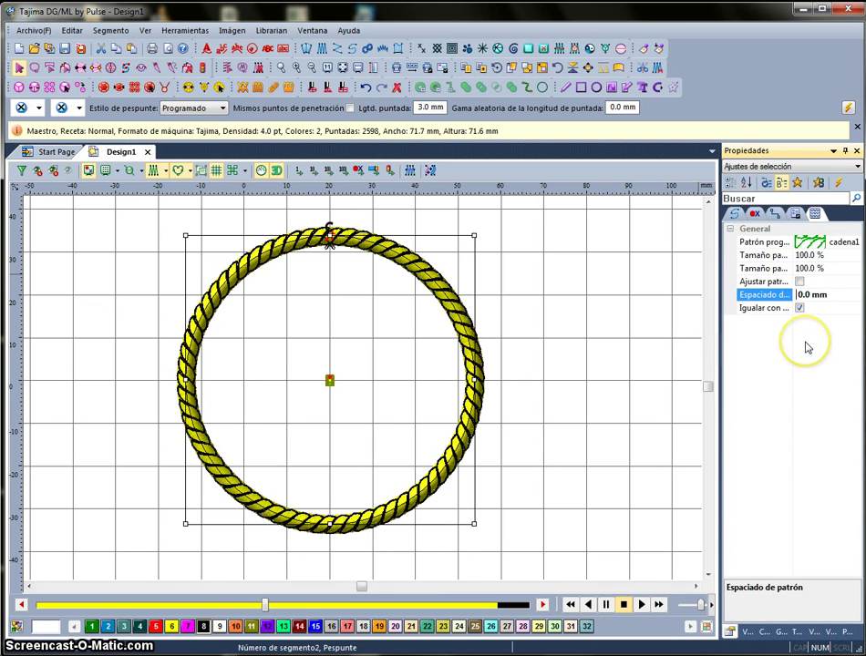
click(810, 294)
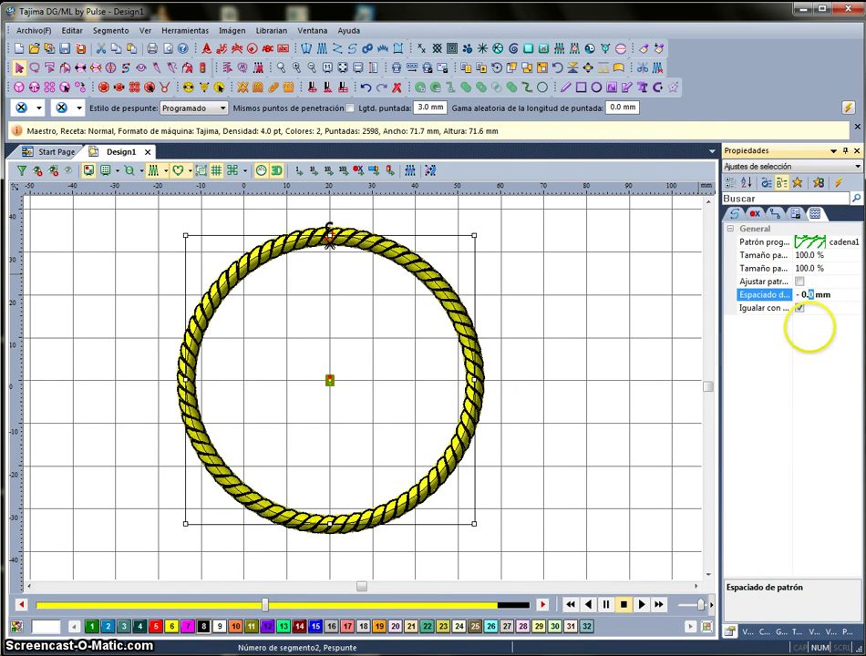
text(3)
key(Return)
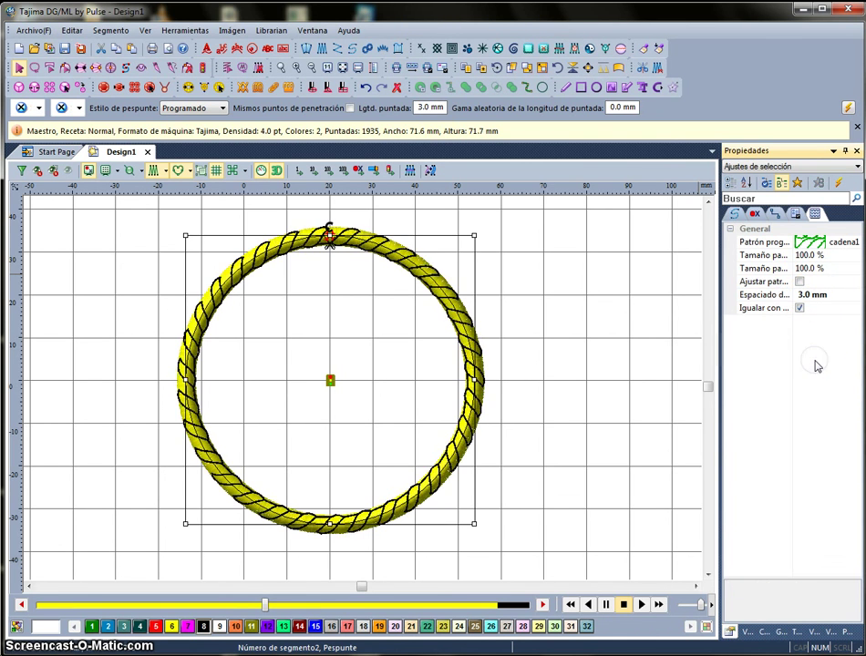
Step: Undo the last pattern spacing change on the black circle and deselect it
click(804, 297)
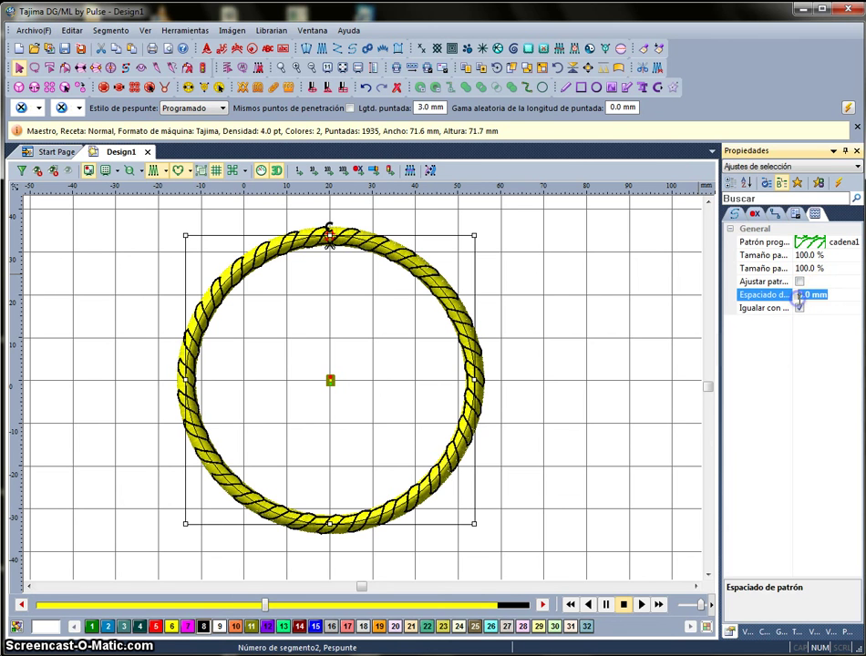
click(816, 364)
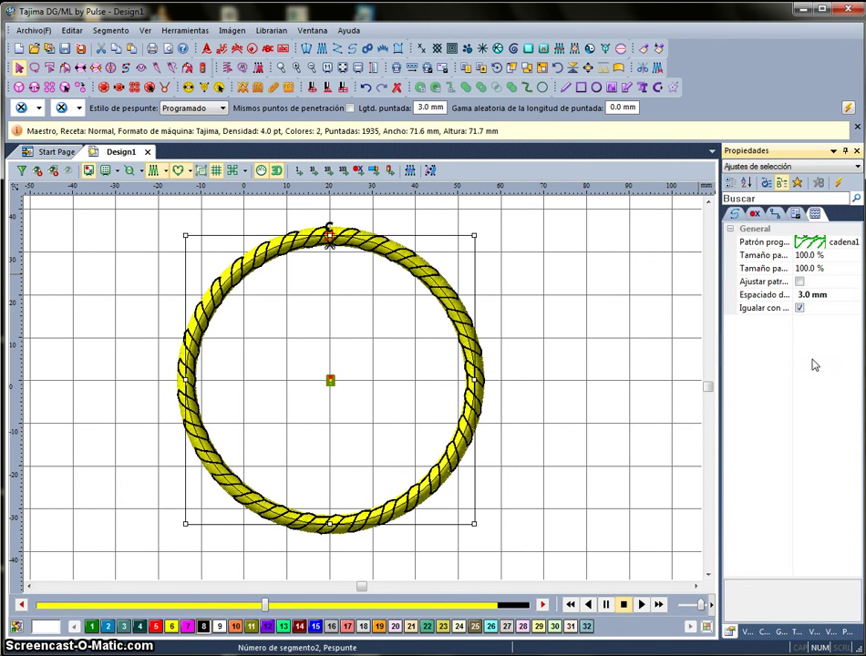
click(366, 87)
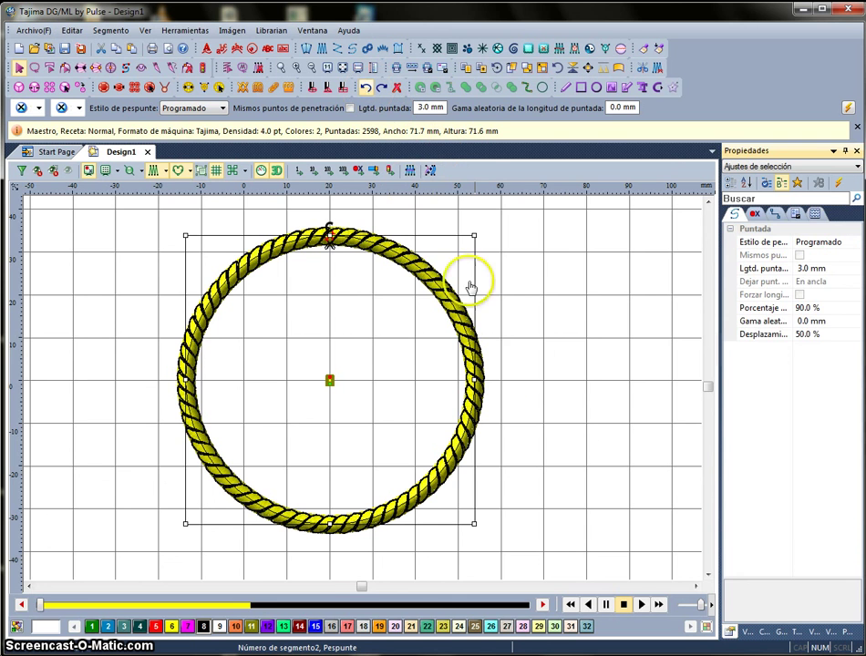
click(571, 385)
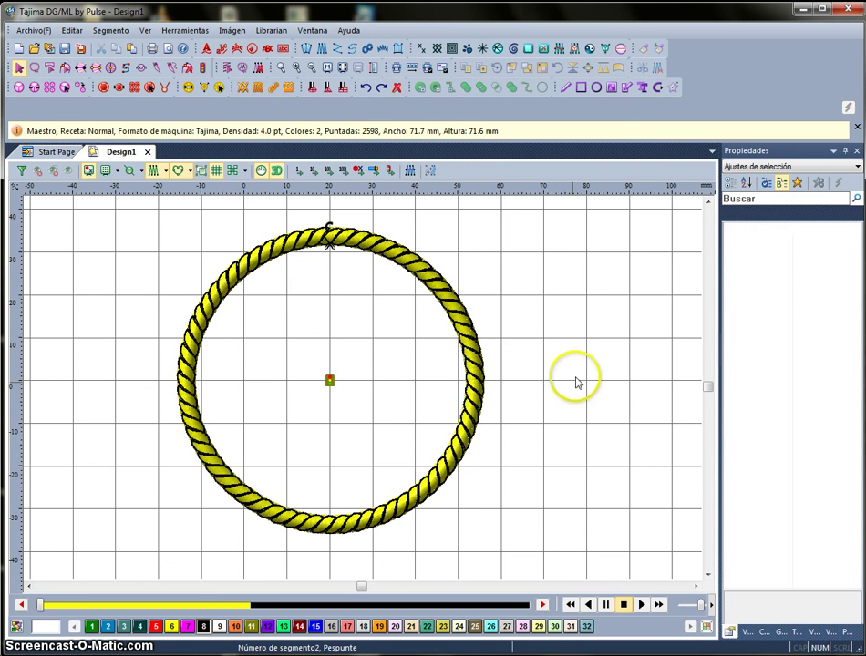
Step: Hide the yellow ring in the sequence, select the black rope circle and recolour it with thread colour 3
click(821, 635)
click(800, 209)
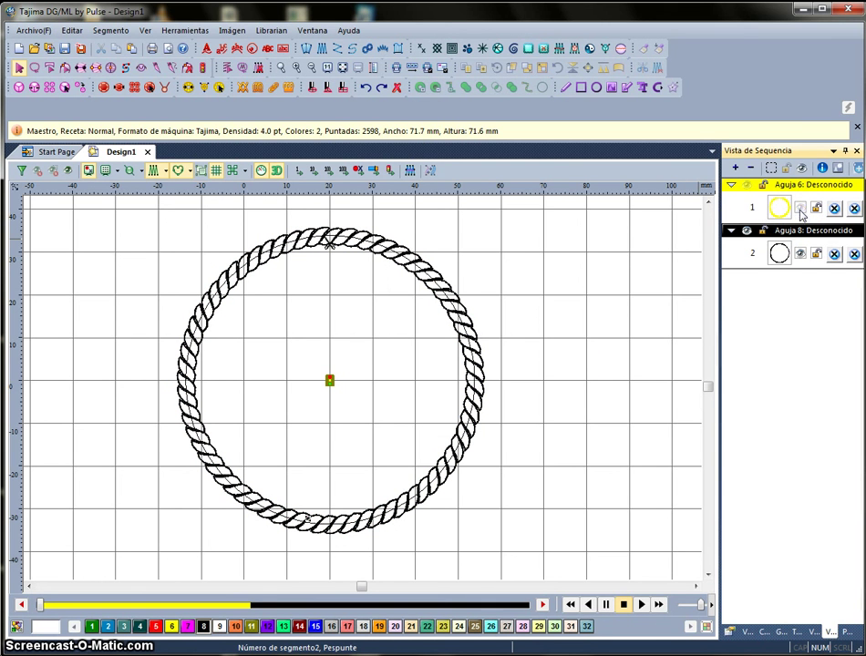
drag(547, 350, 385, 494)
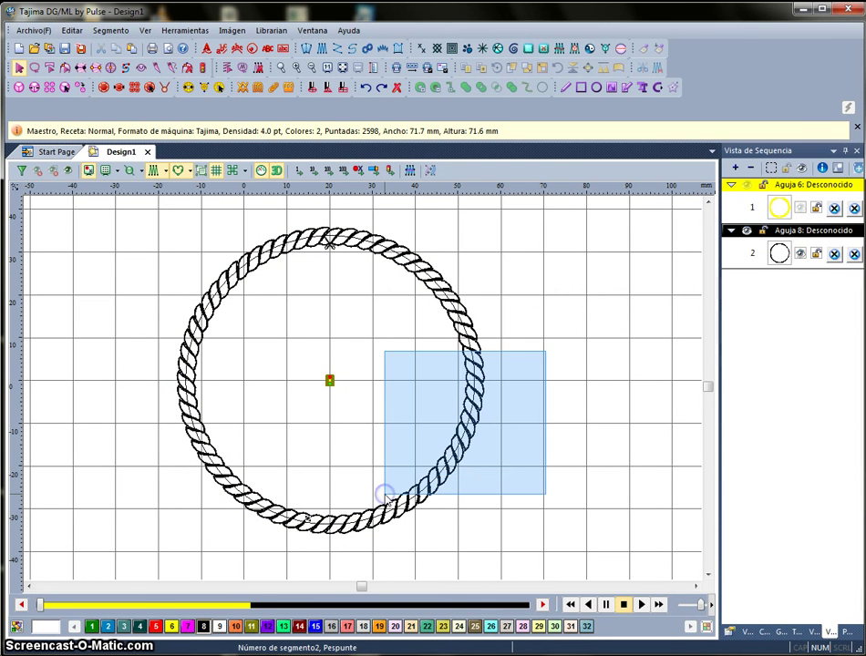
click(121, 626)
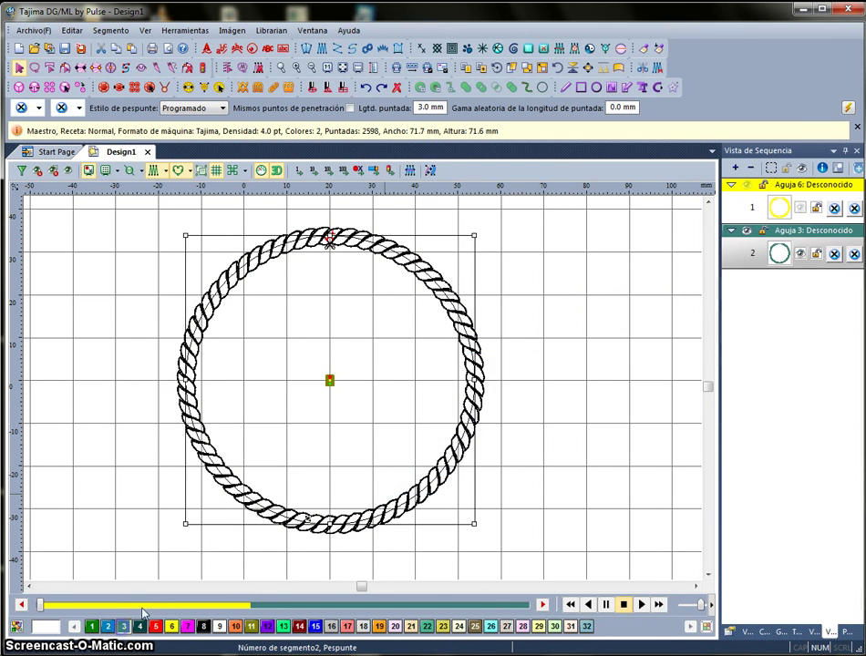
Step: Deselect the rope circle, show the yellow ring again and play the stitch-out simulation of the design
click(513, 464)
click(799, 207)
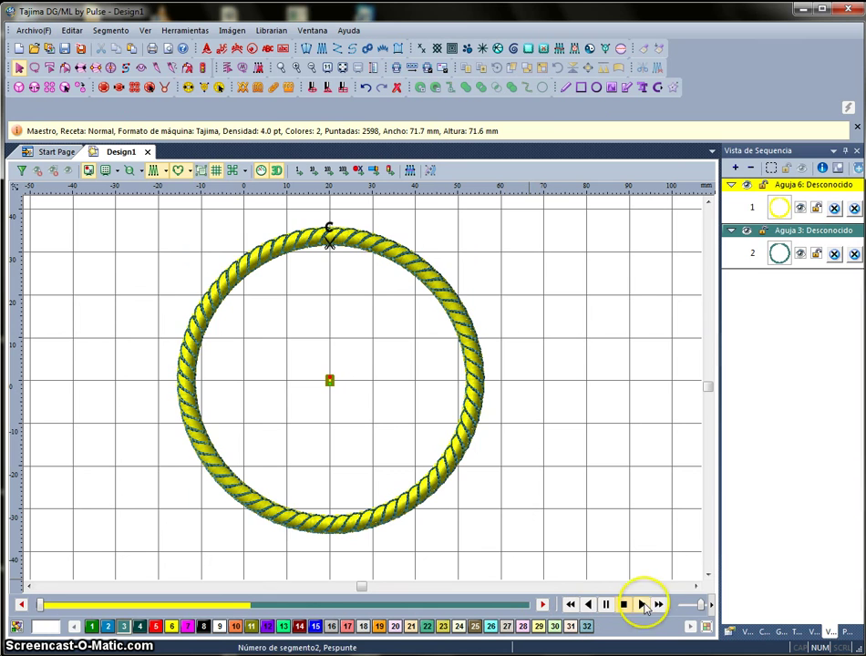
click(642, 605)
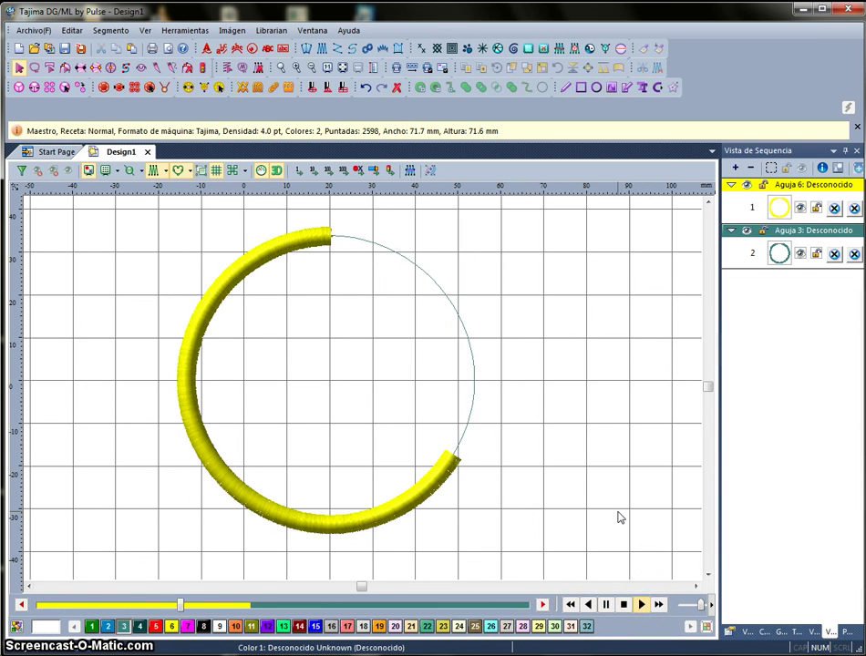